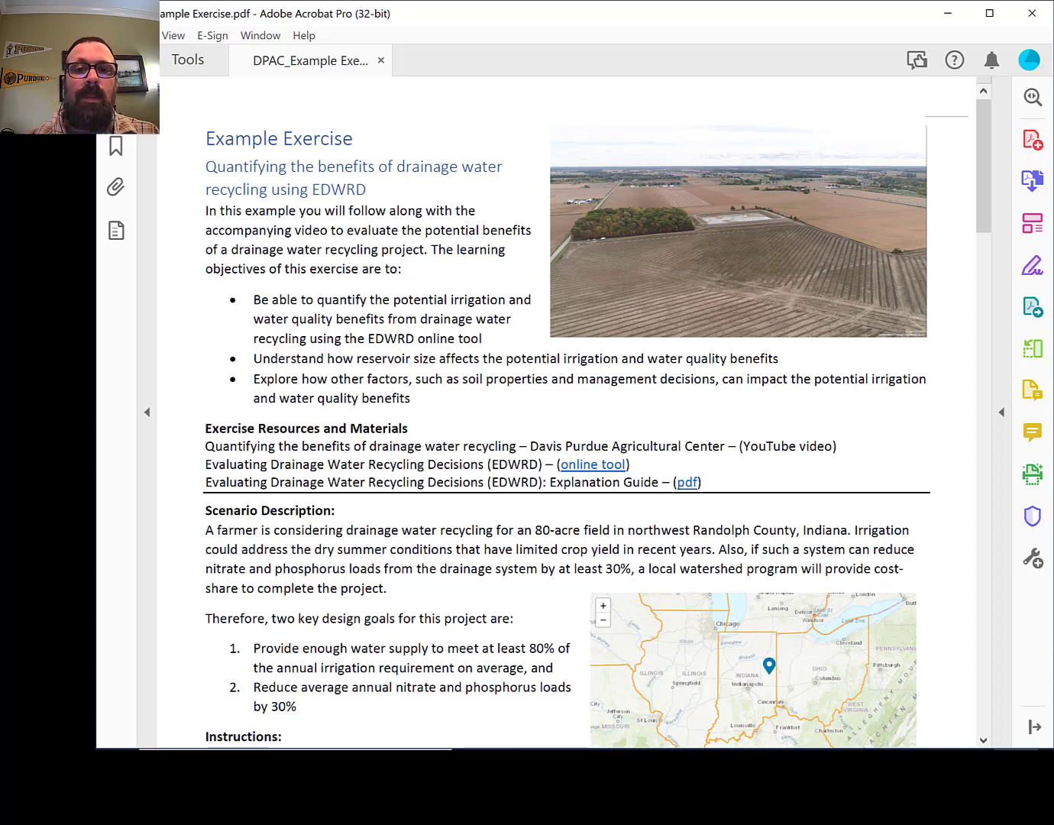
Review the exercise scenario and initial inputs in the PDF, and open the EDWRD page on transformingdrainage.org in the web browser
{"action": "left_click_drag", "start_coordinate": [983, 175], "coordinate": [991, 249]}
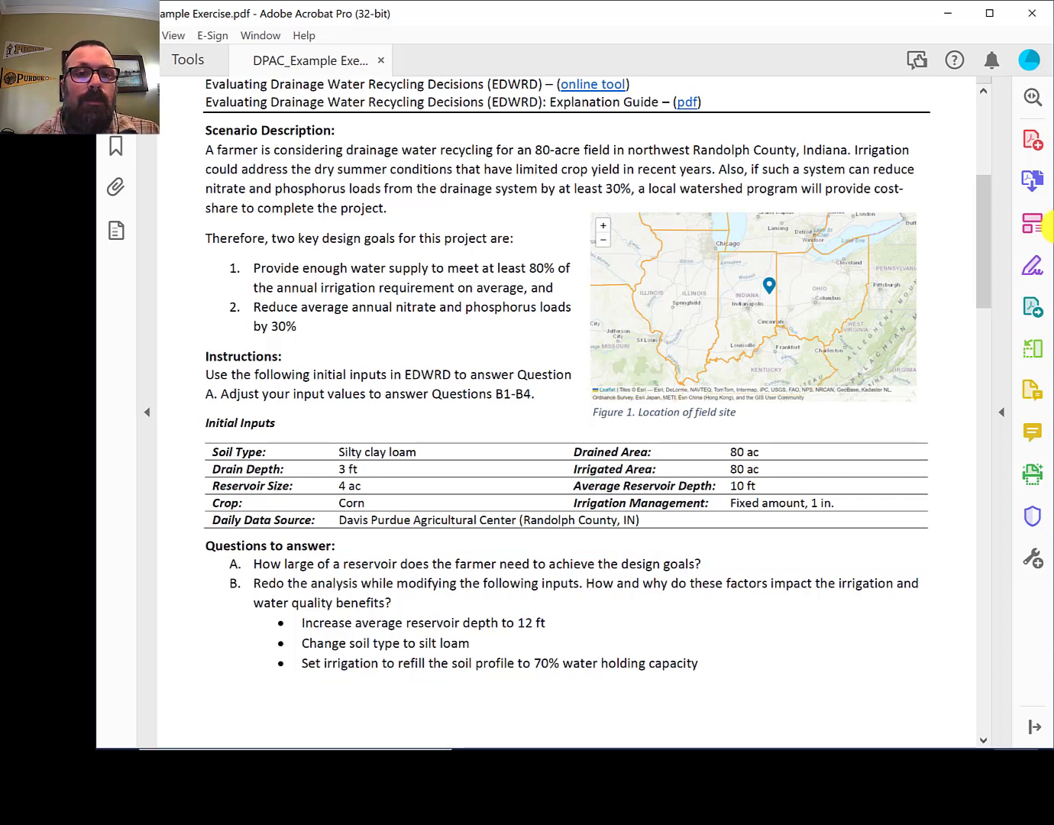
{"action": "left_click", "coordinate": [948, 14]}
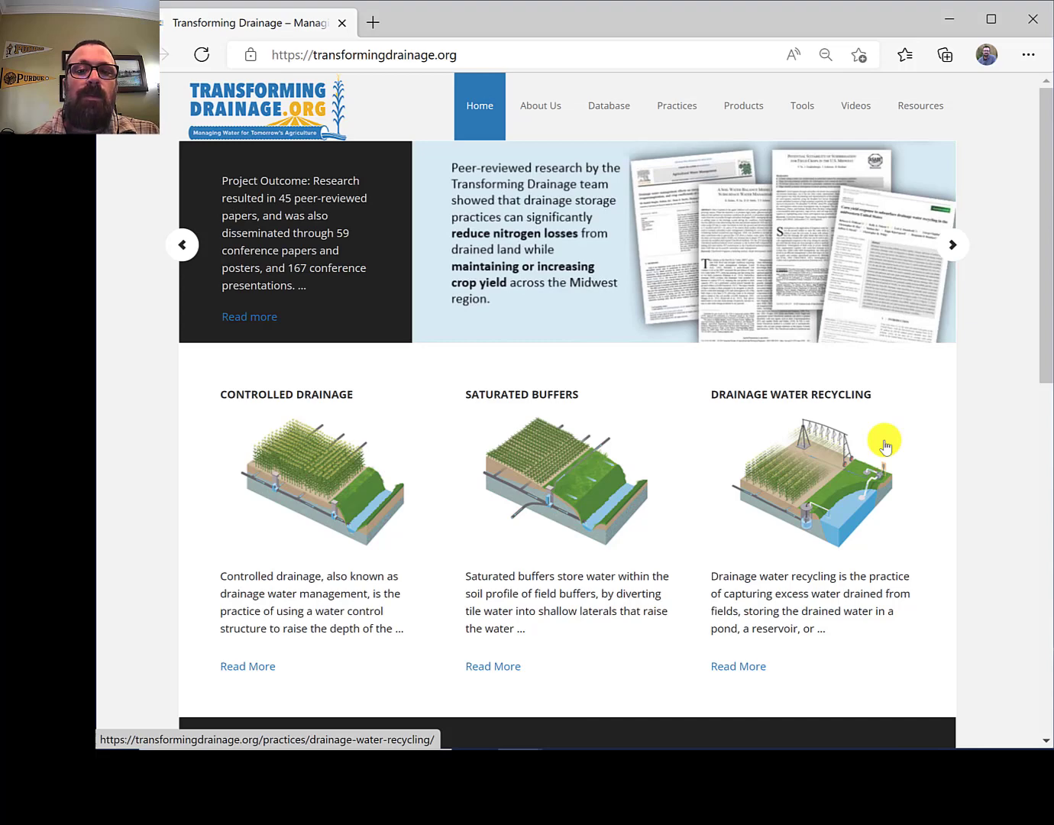
{"action": "mouse_move", "coordinate": [810, 104]}
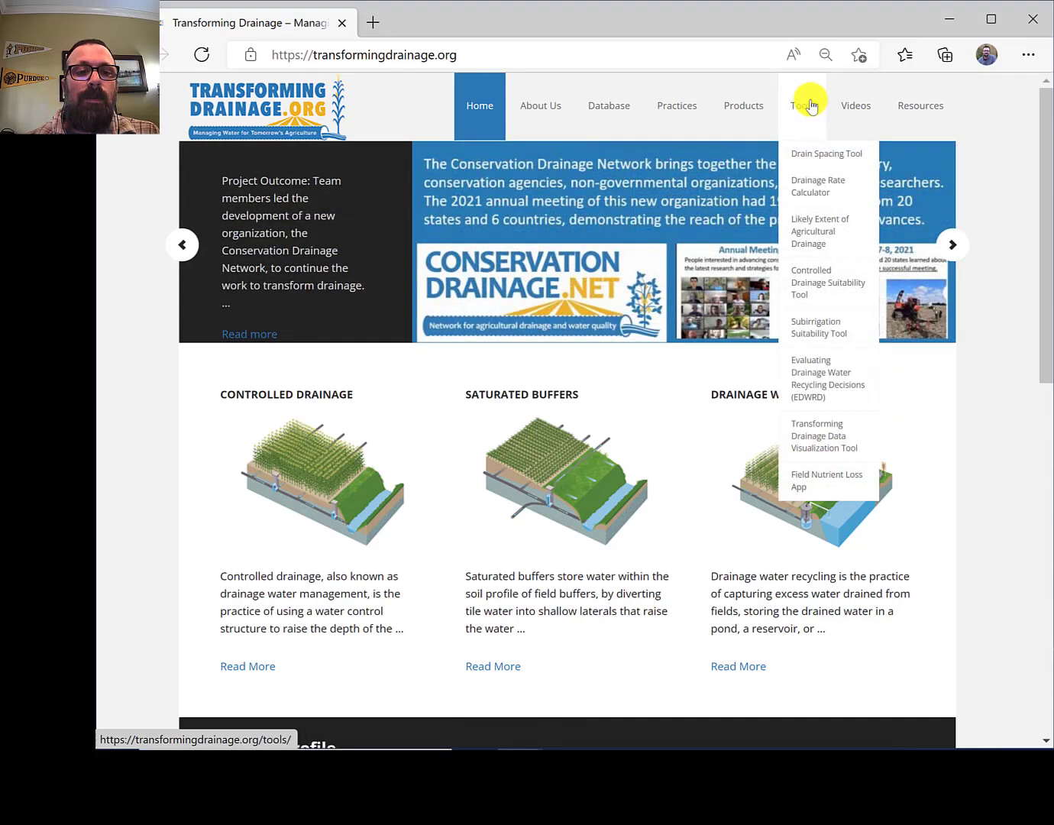
{"action": "left_click", "coordinate": [821, 378]}
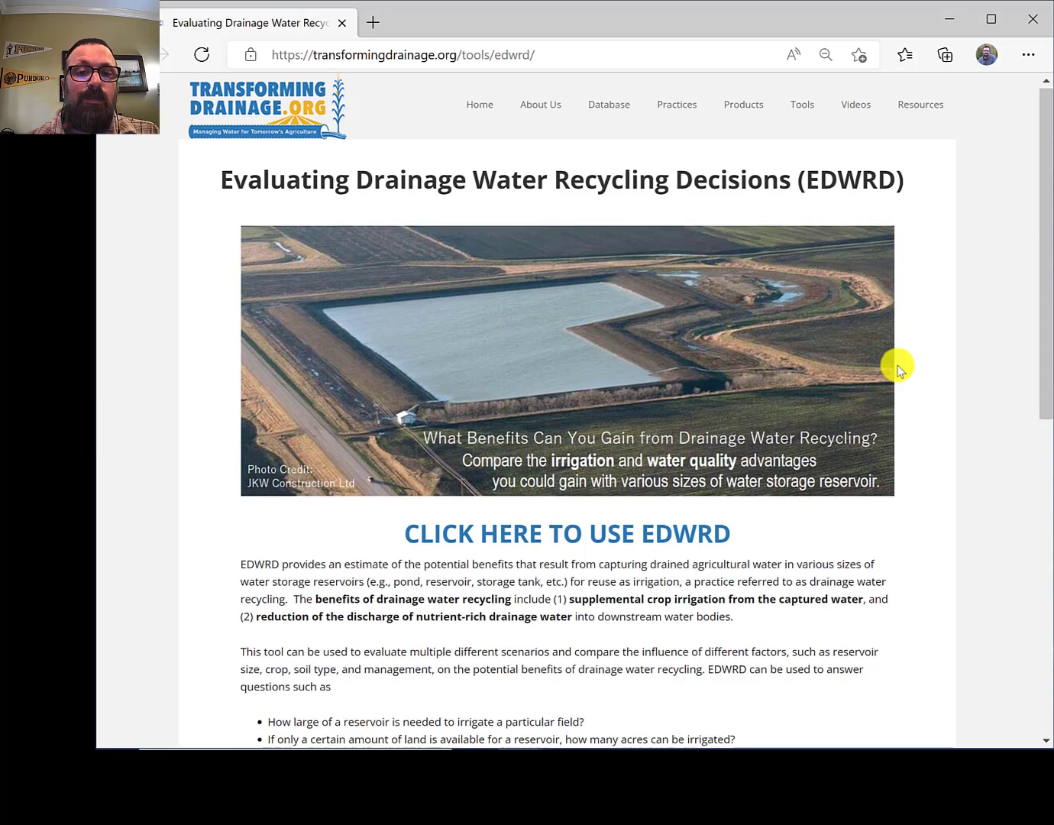
Look through the EDWRD description and launch the EDWRD online tool
{"action": "scroll", "coordinate": [895, 367], "scroll_direction": "down", "scroll_amount": 2}
{"action": "scroll", "coordinate": [898, 368], "scroll_direction": "down", "scroll_amount": 2}
{"action": "scroll", "coordinate": [898, 368], "scroll_direction": "down", "scroll_amount": 2}
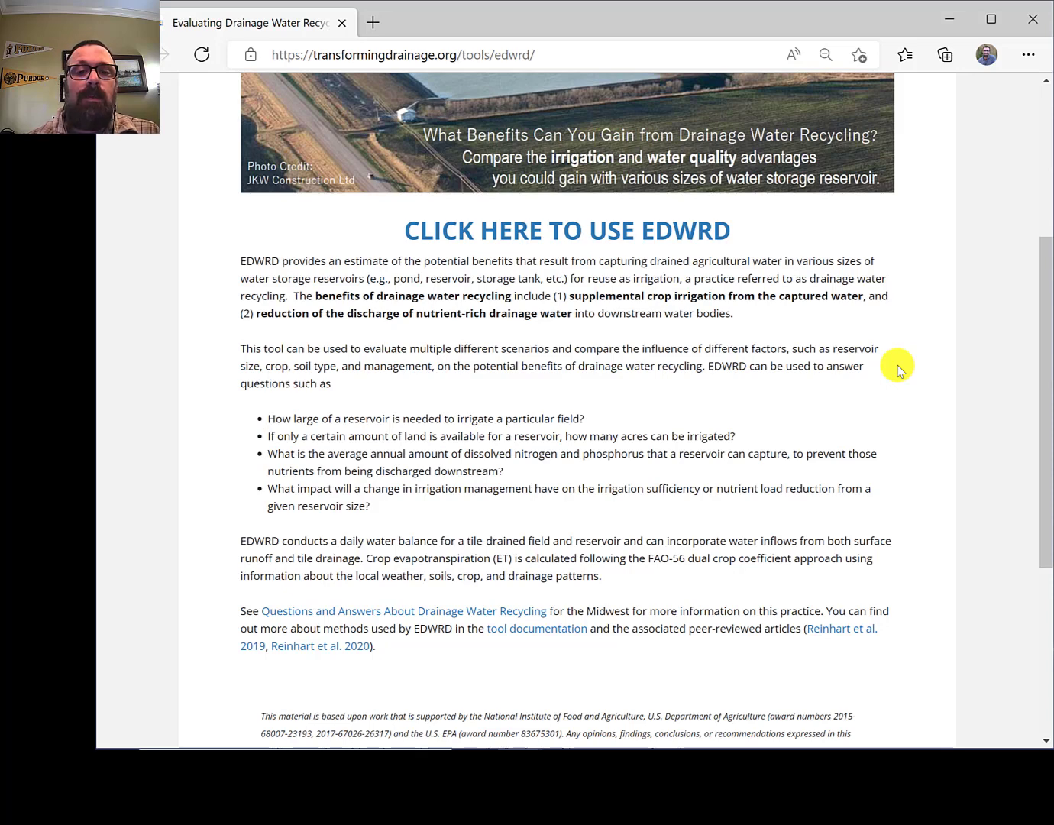
{"action": "left_click", "coordinate": [711, 230]}
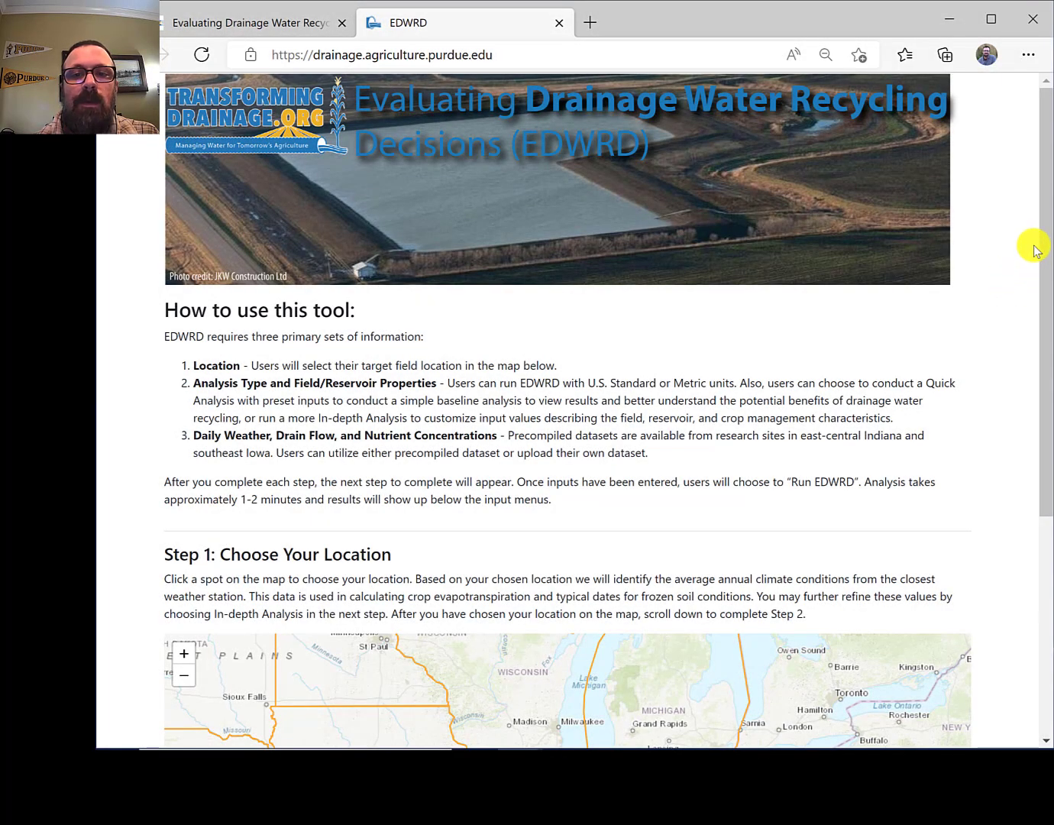
Set the field location in northwest Randolph County, Indiana, just northwest of the Bush Creek label on the map
{"action": "left_click_drag", "start_coordinate": [1049, 241], "coordinate": [1045, 423]}
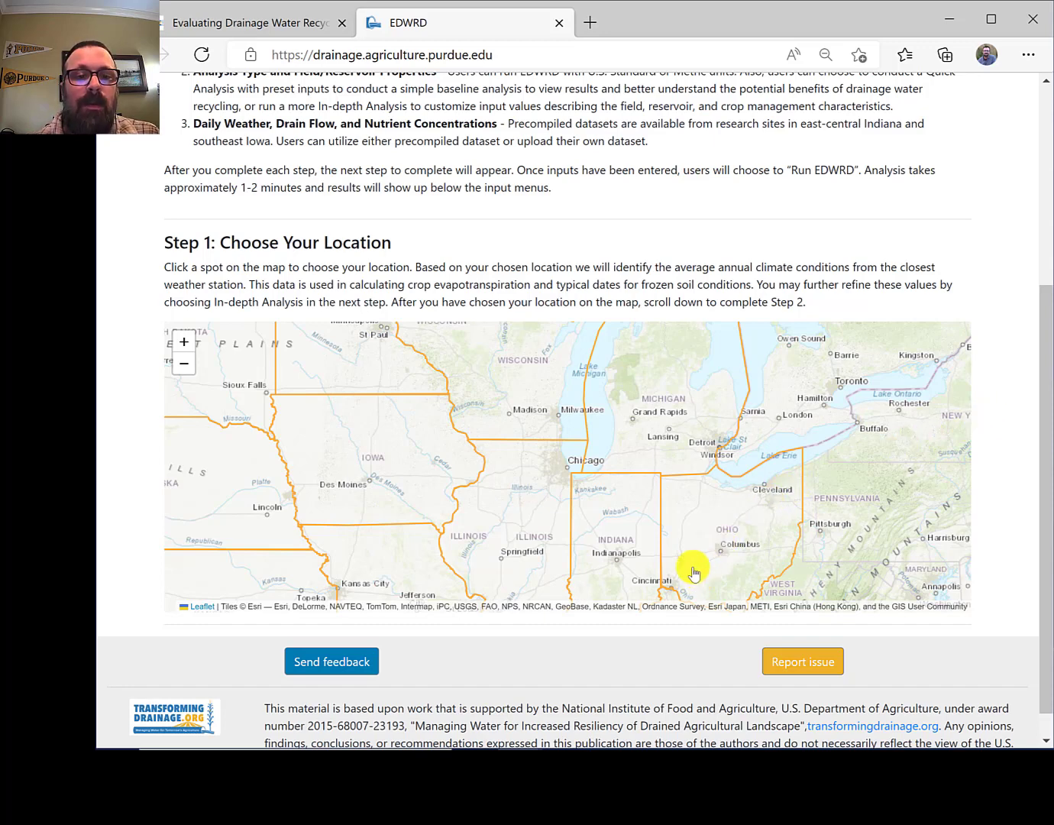
{"action": "scroll", "coordinate": [650, 547], "scroll_direction": "up", "scroll_amount": 3}
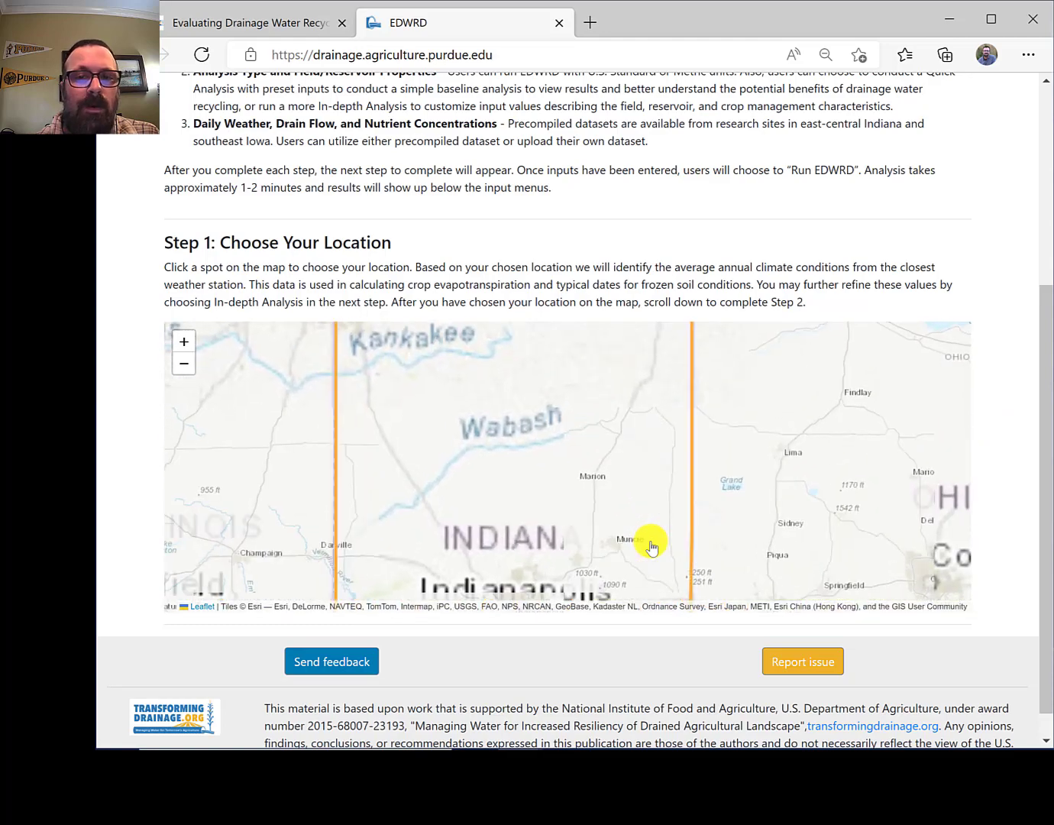
{"action": "scroll", "coordinate": [650, 547], "scroll_direction": "up", "scroll_amount": 2}
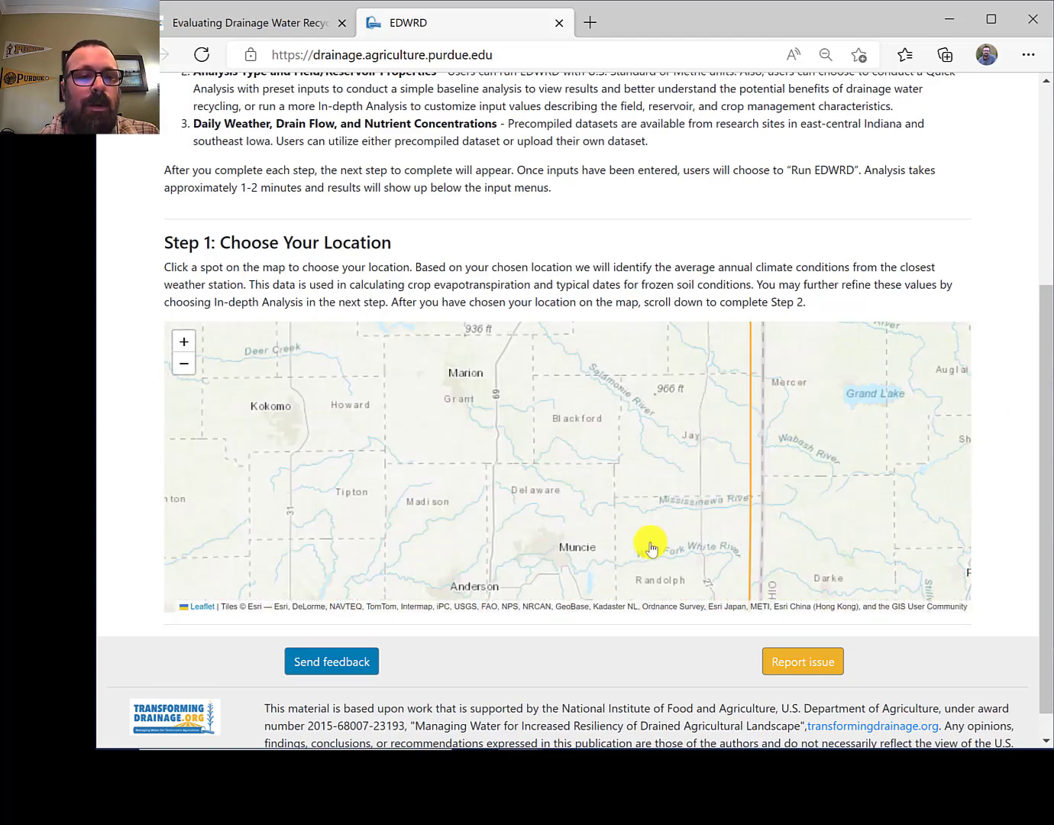
{"action": "scroll", "coordinate": [648, 546], "scroll_direction": "up", "scroll_amount": 2}
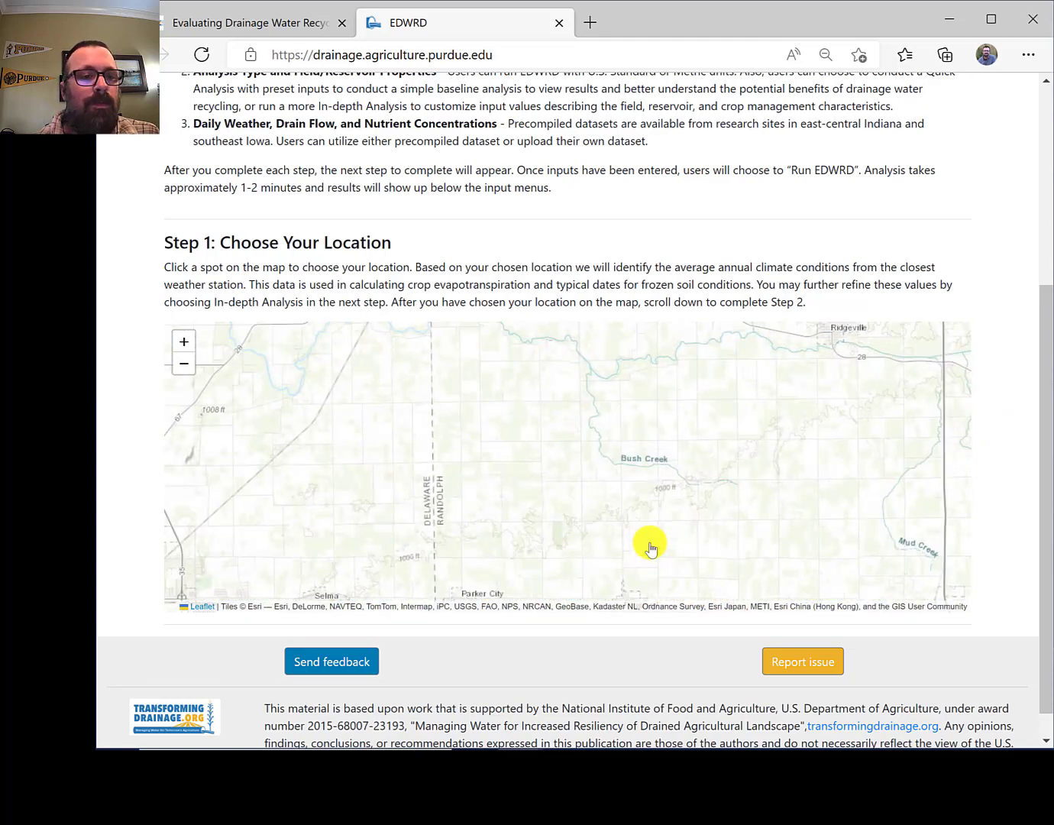
{"action": "left_click", "coordinate": [583, 546]}
{"action": "left_click_drag", "start_coordinate": [580, 471], "coordinate": [579, 469]}
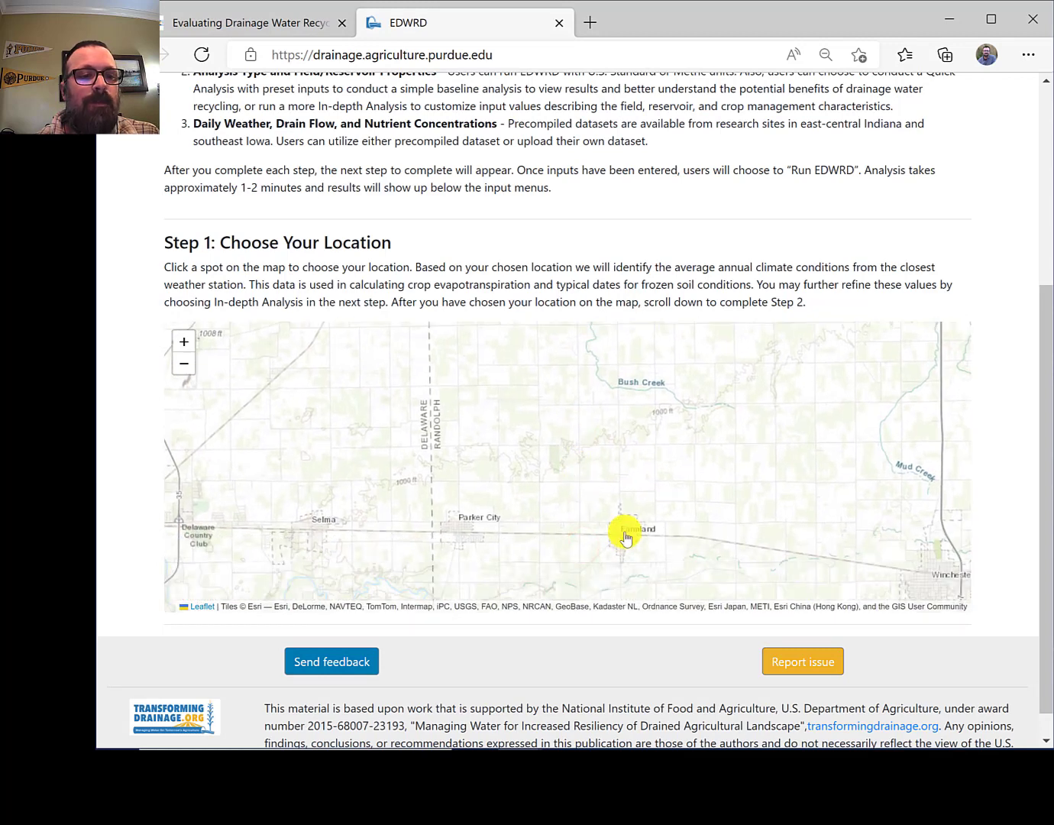
{"action": "left_click", "coordinate": [587, 359]}
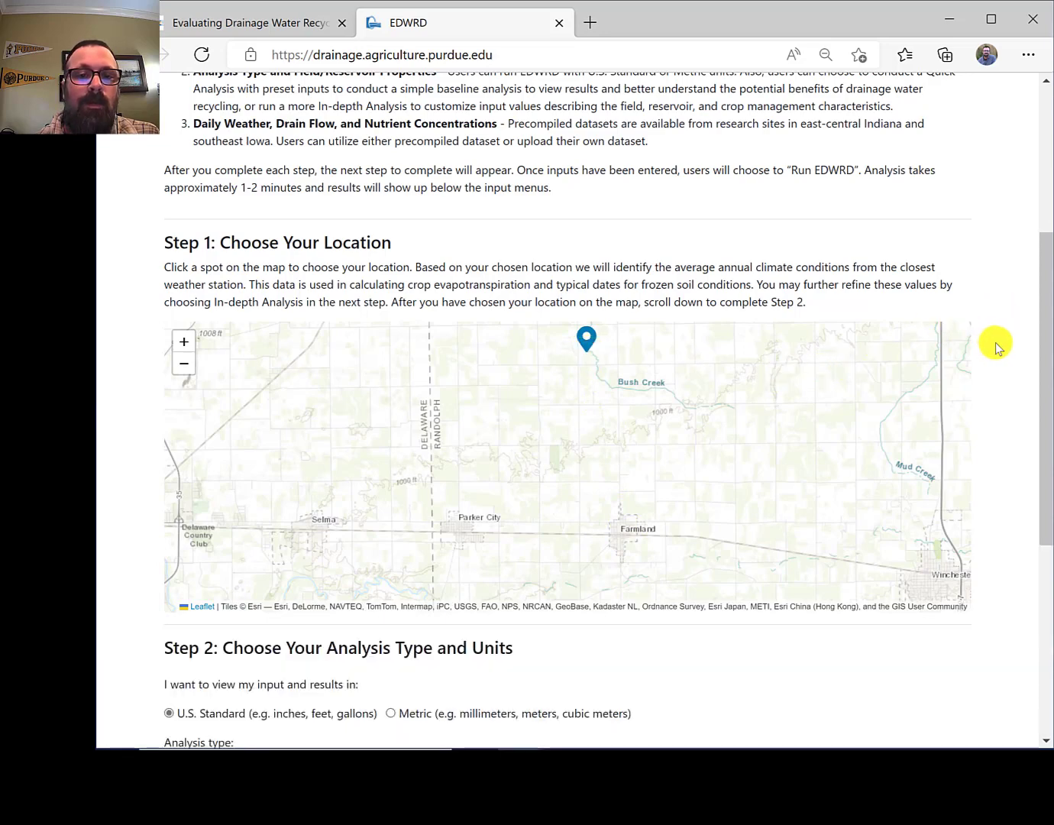
Start an In-depth Analysis with Silty Clay Loam soil and an average tile drain depth of 3 ft
{"action": "scroll", "coordinate": [1004, 345], "scroll_direction": "down", "scroll_amount": 5}
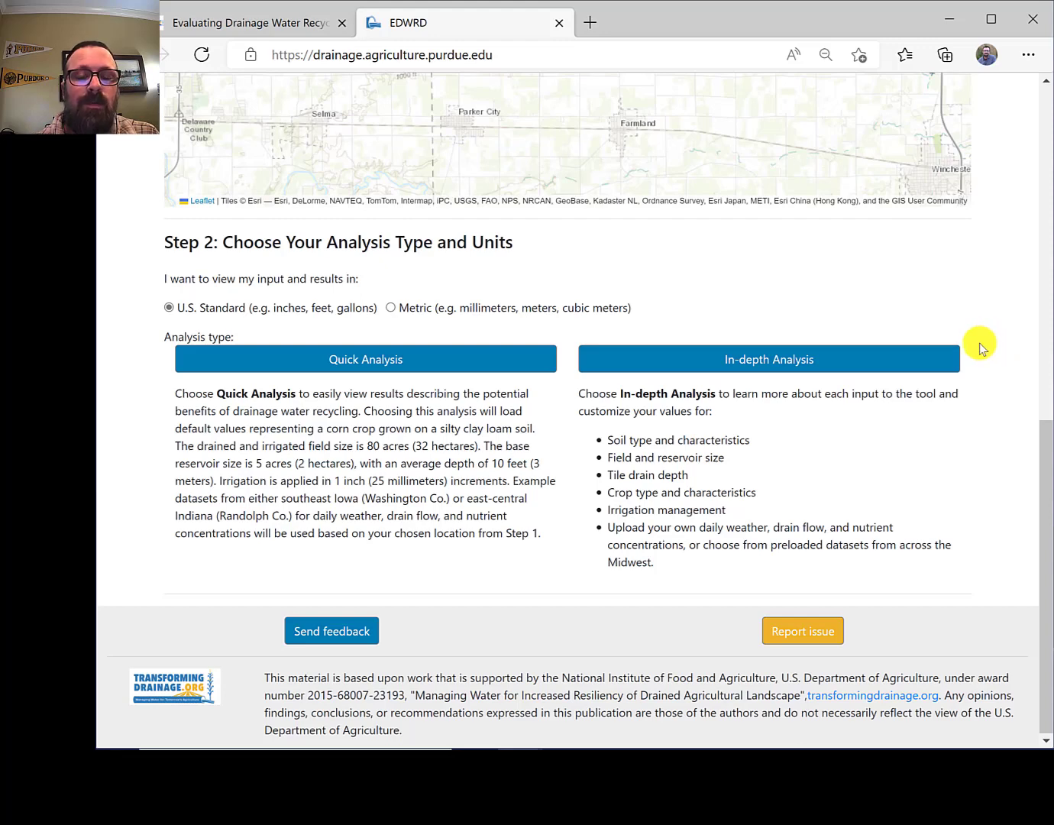
{"action": "left_click", "coordinate": [929, 359]}
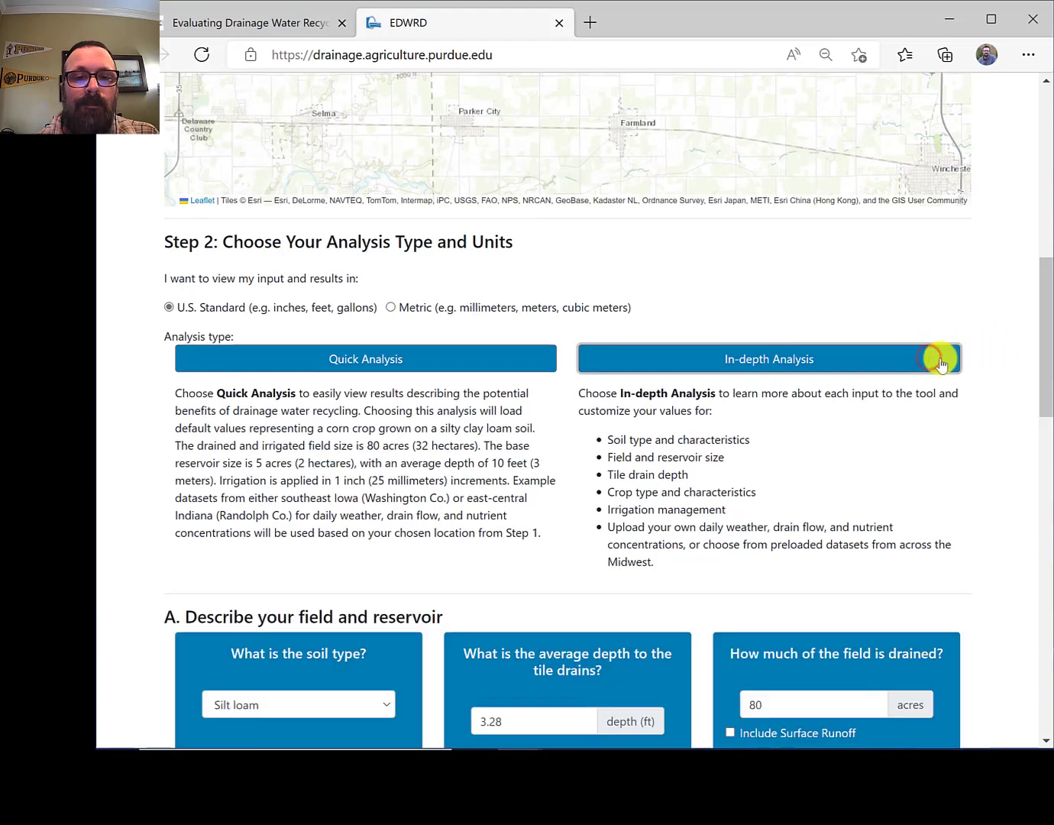
{"action": "scroll", "coordinate": [990, 385], "scroll_direction": "down", "scroll_amount": 4}
{"action": "scroll", "coordinate": [989, 390], "scroll_direction": "down", "scroll_amount": 3}
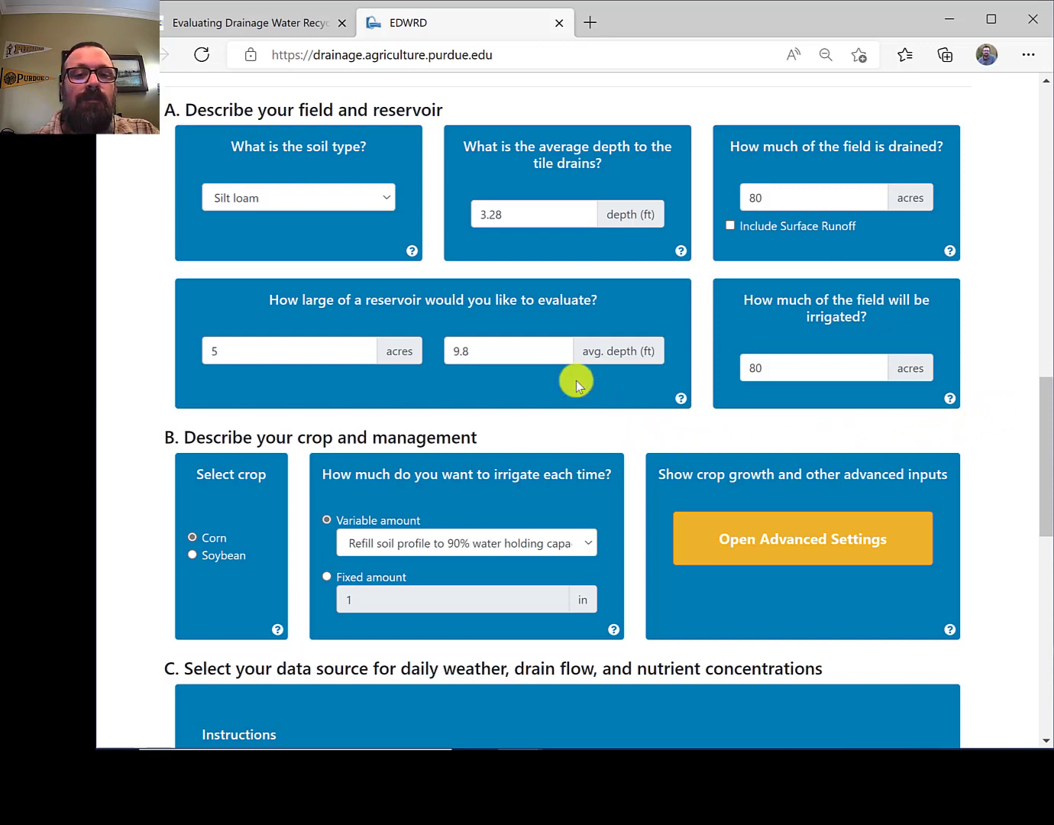
{"action": "left_click", "coordinate": [387, 197]}
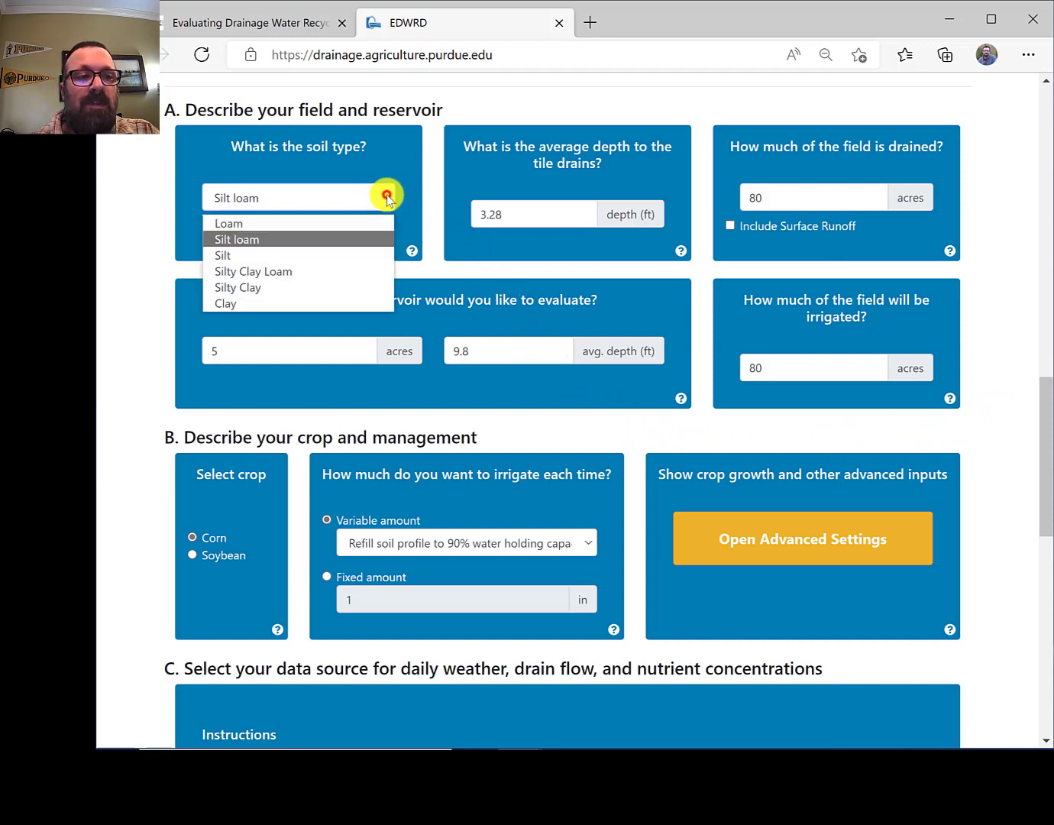
{"action": "left_click", "coordinate": [363, 272]}
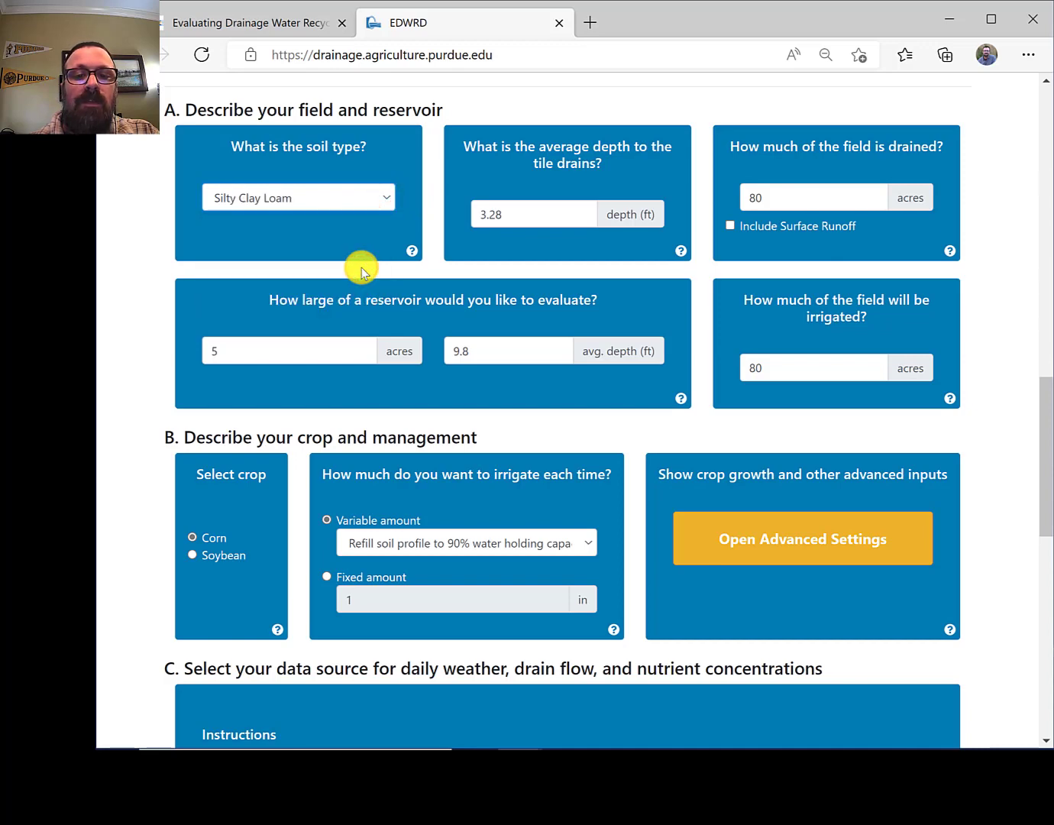
{"action": "left_click_drag", "start_coordinate": [523, 216], "coordinate": [470, 217]}
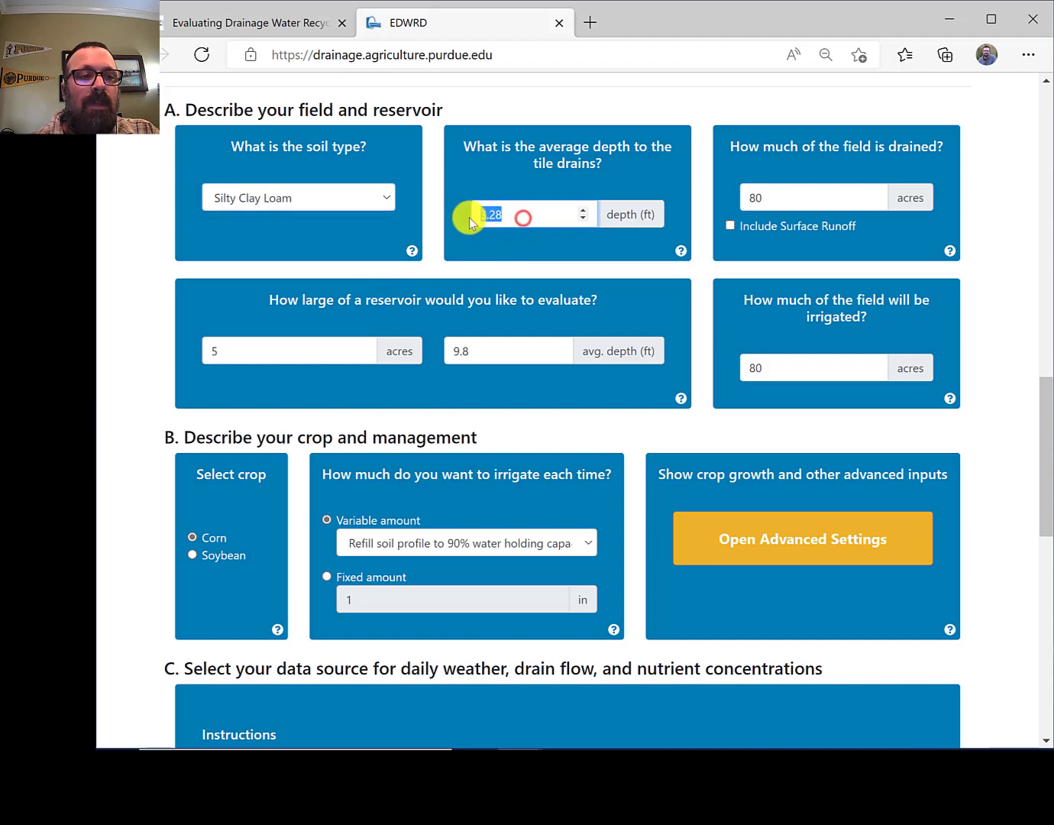
{"action": "type", "text": "3"}
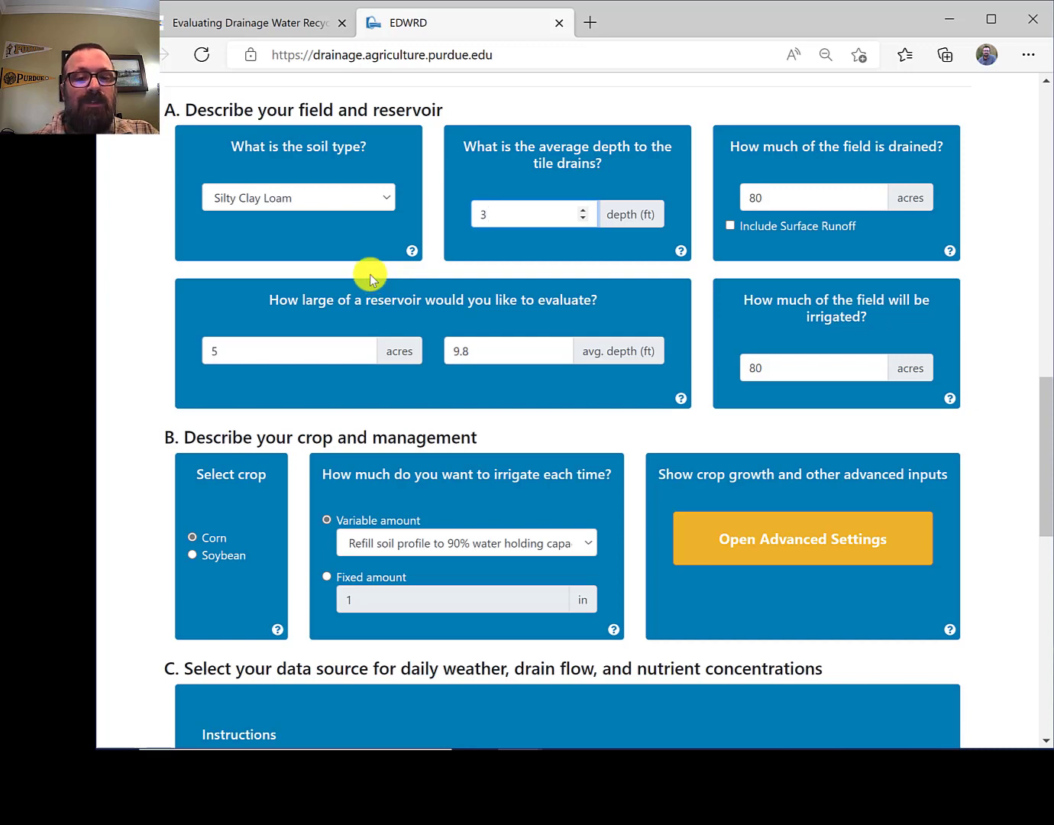
Set the reservoir to evaluate to 4 acres with an average depth of 10 ft
{"action": "left_click_drag", "start_coordinate": [317, 346], "coordinate": [196, 342]}
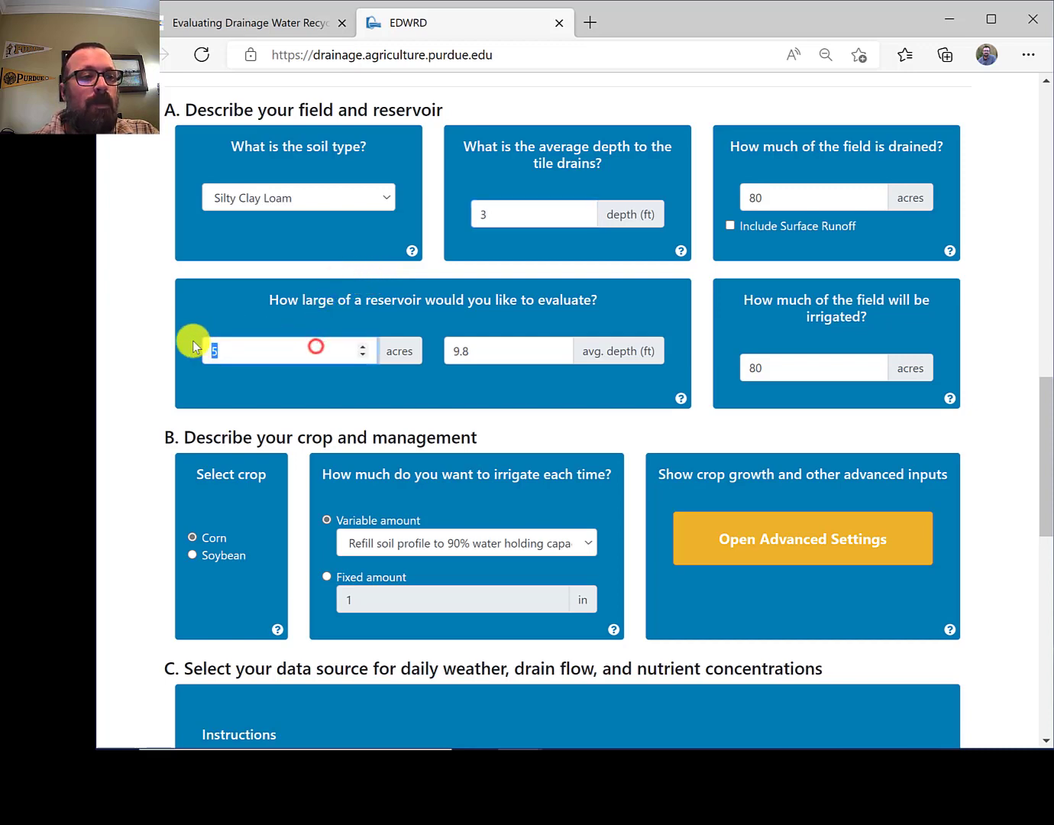
{"action": "type", "text": "4"}
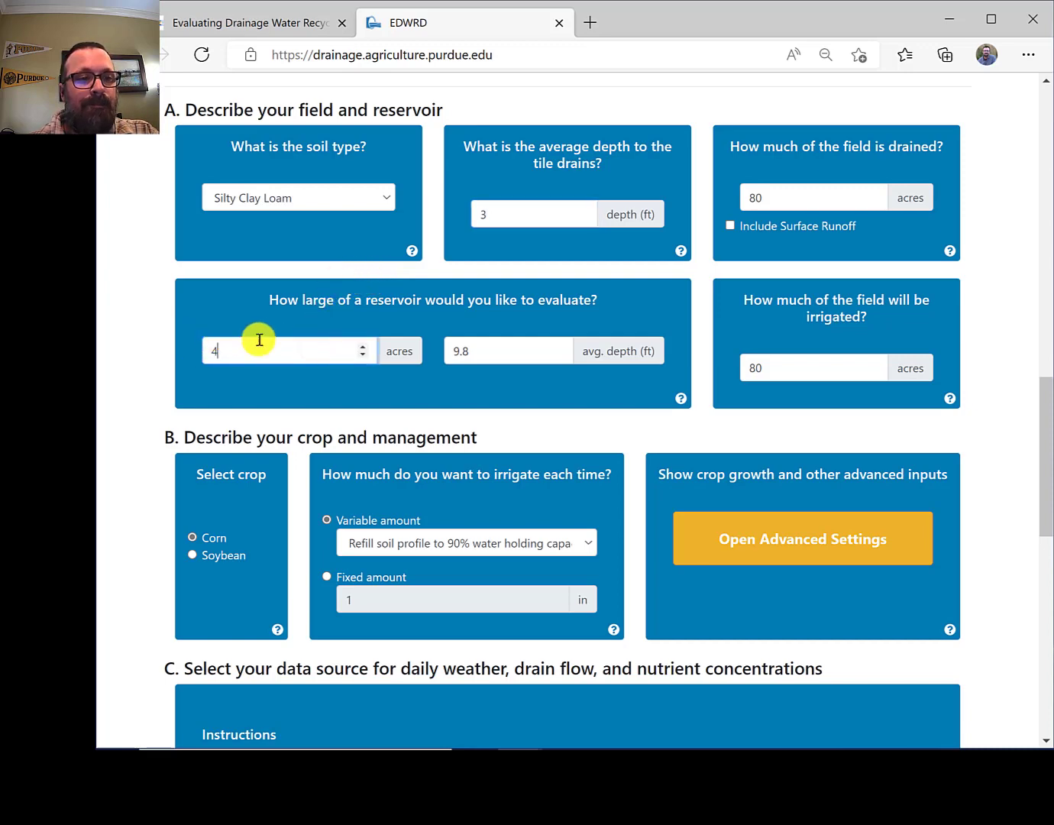
{"action": "double_click", "coordinate": [473, 348]}
{"action": "key", "text": "BackSpace"}
{"action": "type", "text": "10"}
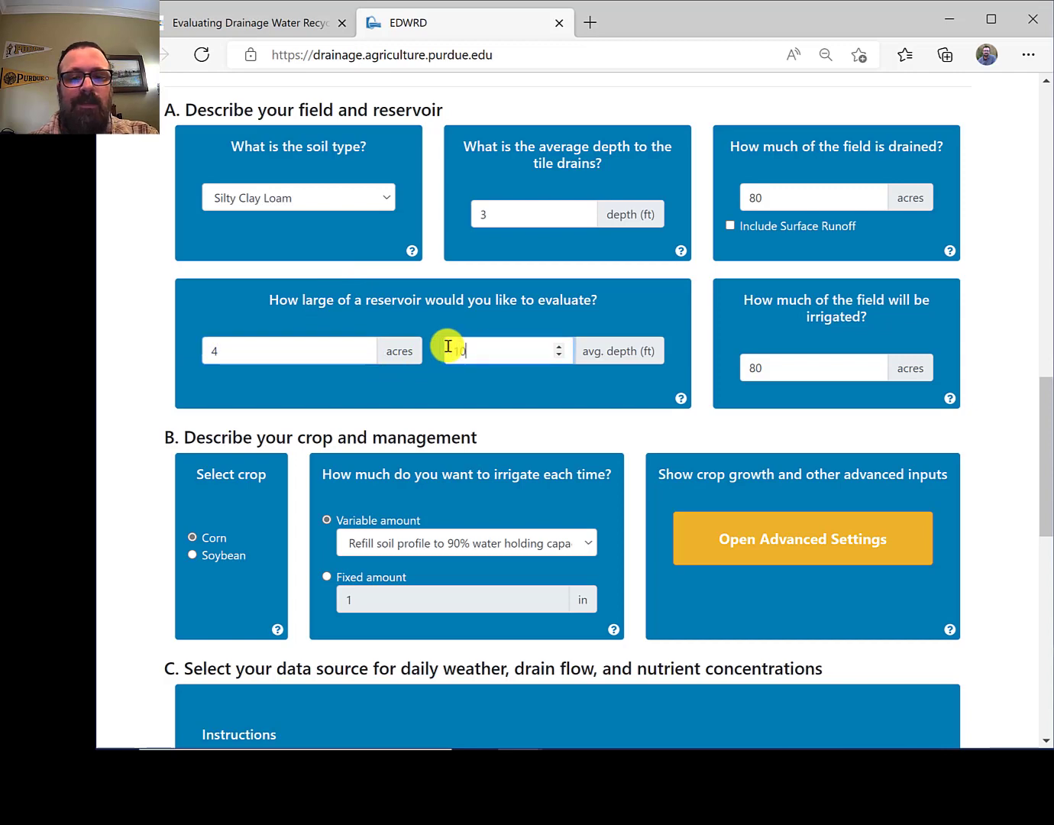
Switch irrigation to the fixed amount of 1 in and run EDWRD with the existing Davis Purdue Agricultural Center data
{"action": "scroll", "coordinate": [689, 431], "scroll_direction": "down", "scroll_amount": 3}
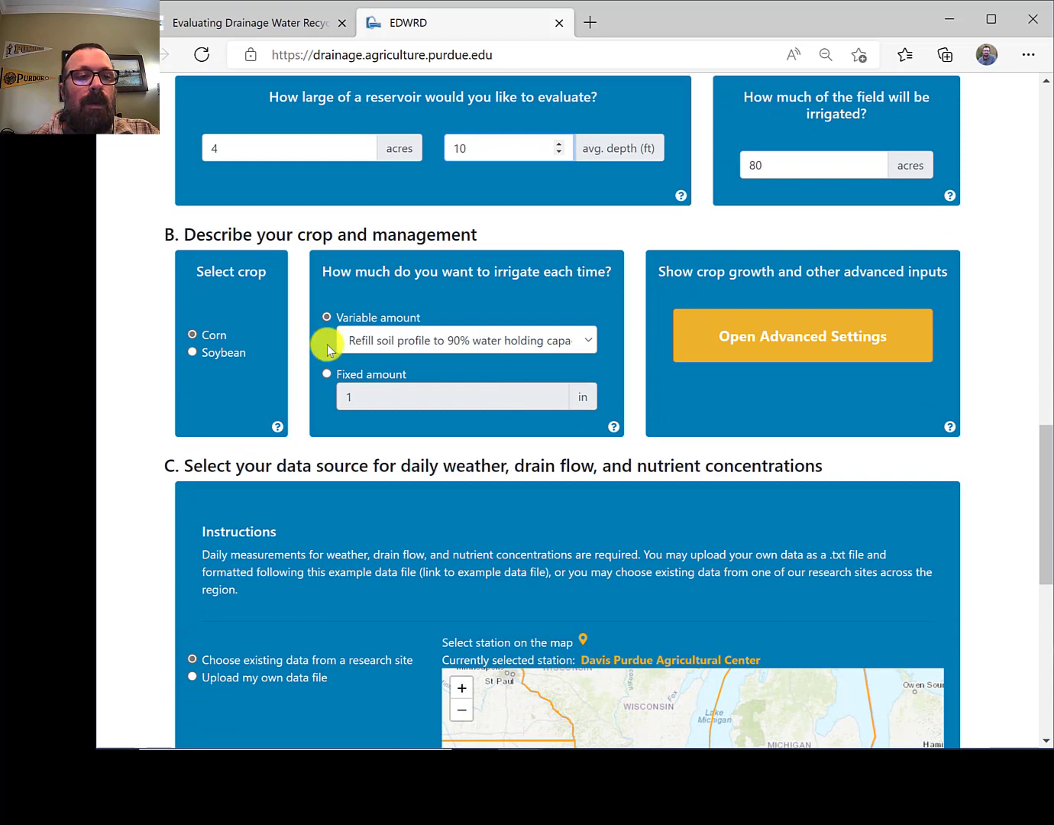
{"action": "left_click", "coordinate": [328, 375]}
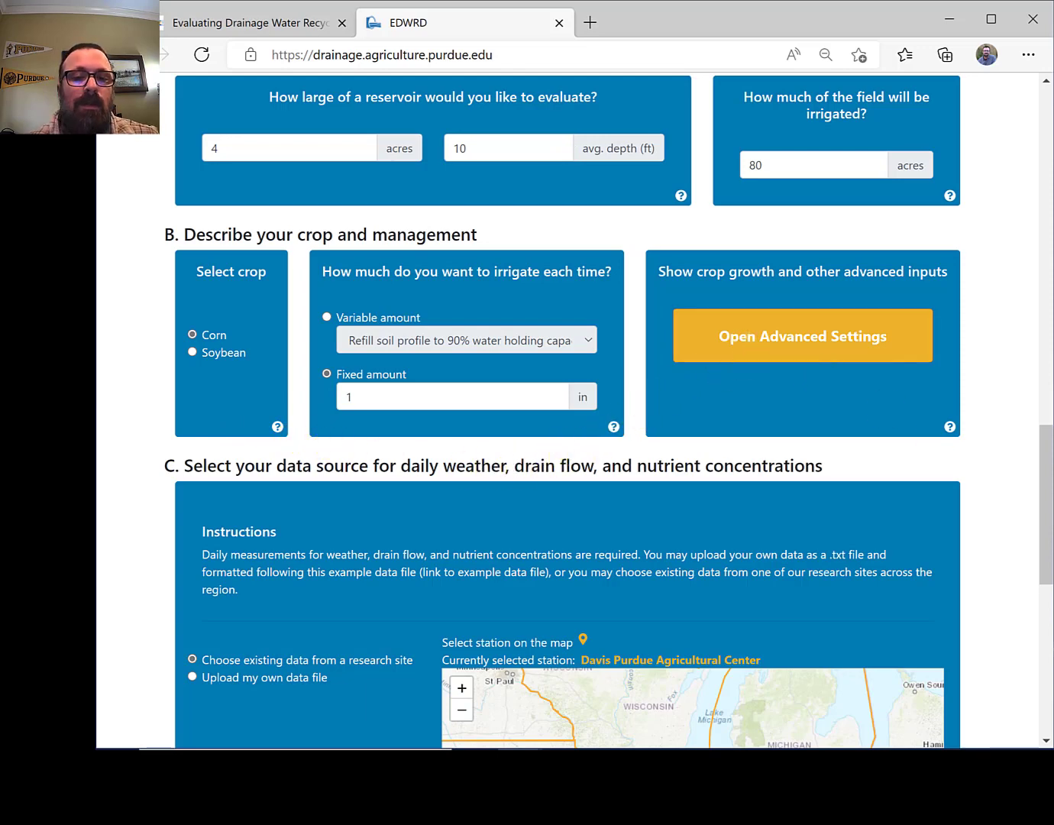
{"action": "scroll", "coordinate": [325, 532], "scroll_direction": "down", "scroll_amount": 8}
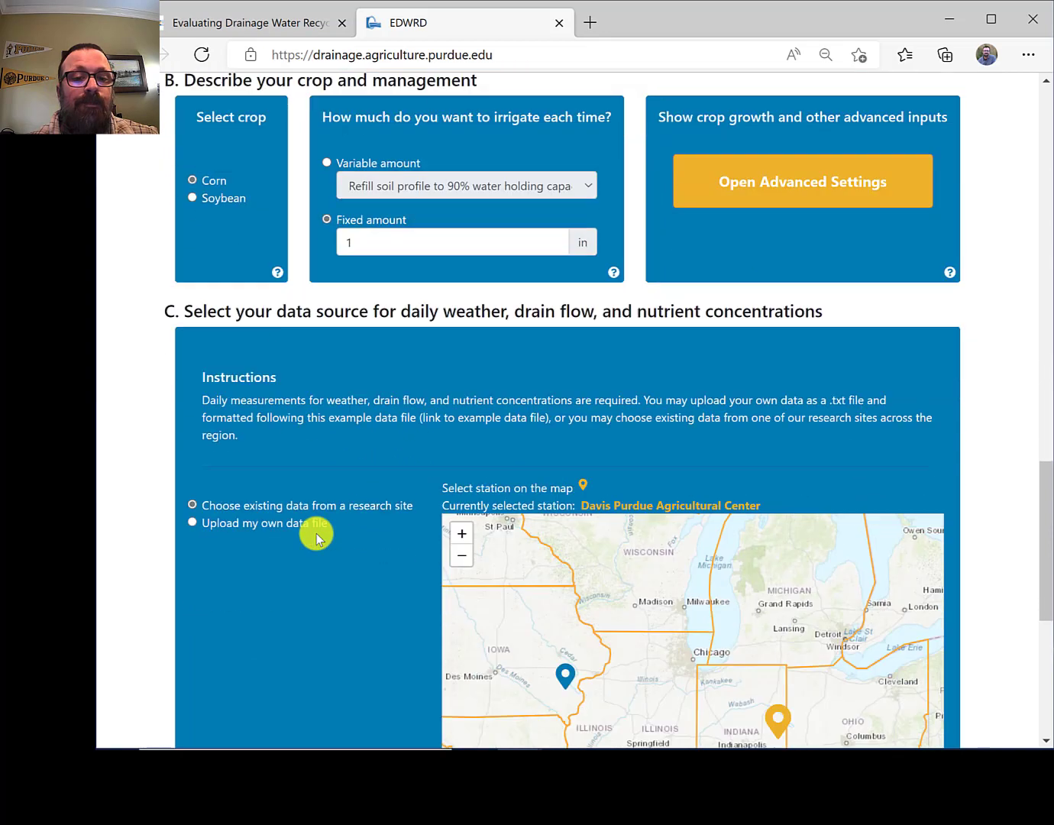
{"action": "scroll", "coordinate": [317, 533], "scroll_direction": "up", "scroll_amount": 2}
{"action": "scroll", "coordinate": [317, 533], "scroll_direction": "up", "scroll_amount": 1}
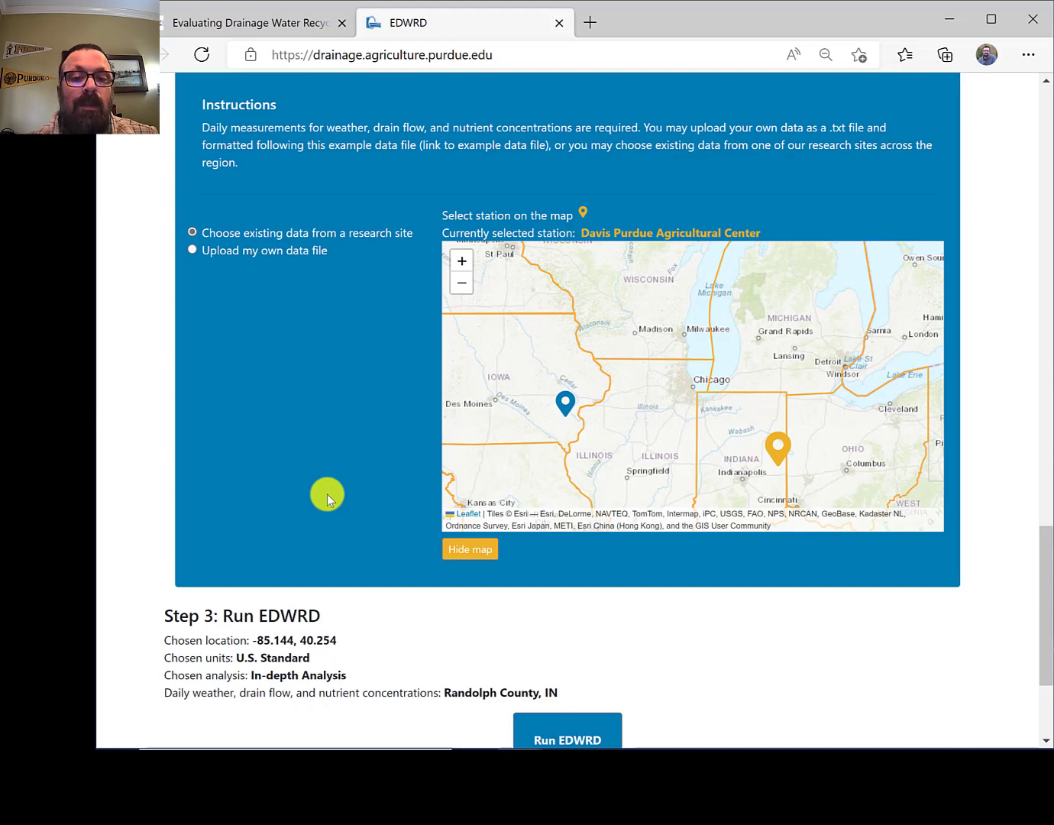
{"action": "scroll", "coordinate": [327, 494], "scroll_direction": "down", "scroll_amount": 2}
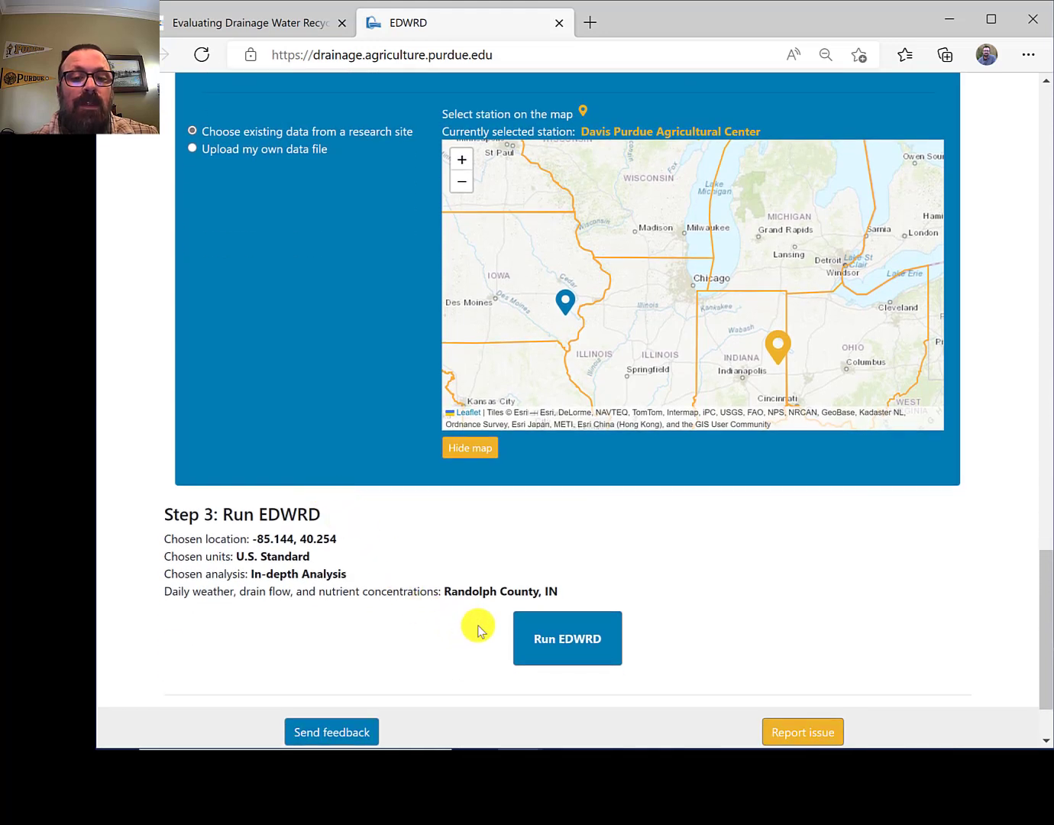
{"action": "left_click", "coordinate": [526, 632]}
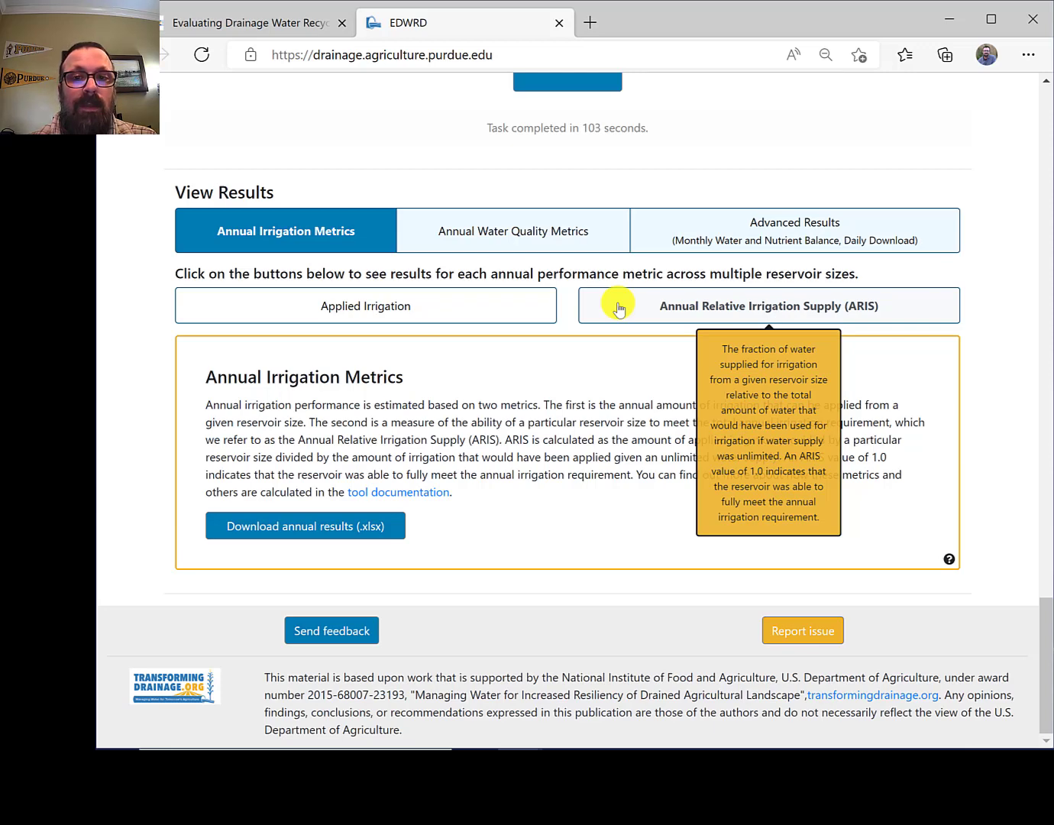
Examine the annual irrigation charts for applied irrigation and Annual Relative Irrigation Supply across reservoir sizes
{"action": "left_click", "coordinate": [454, 310]}
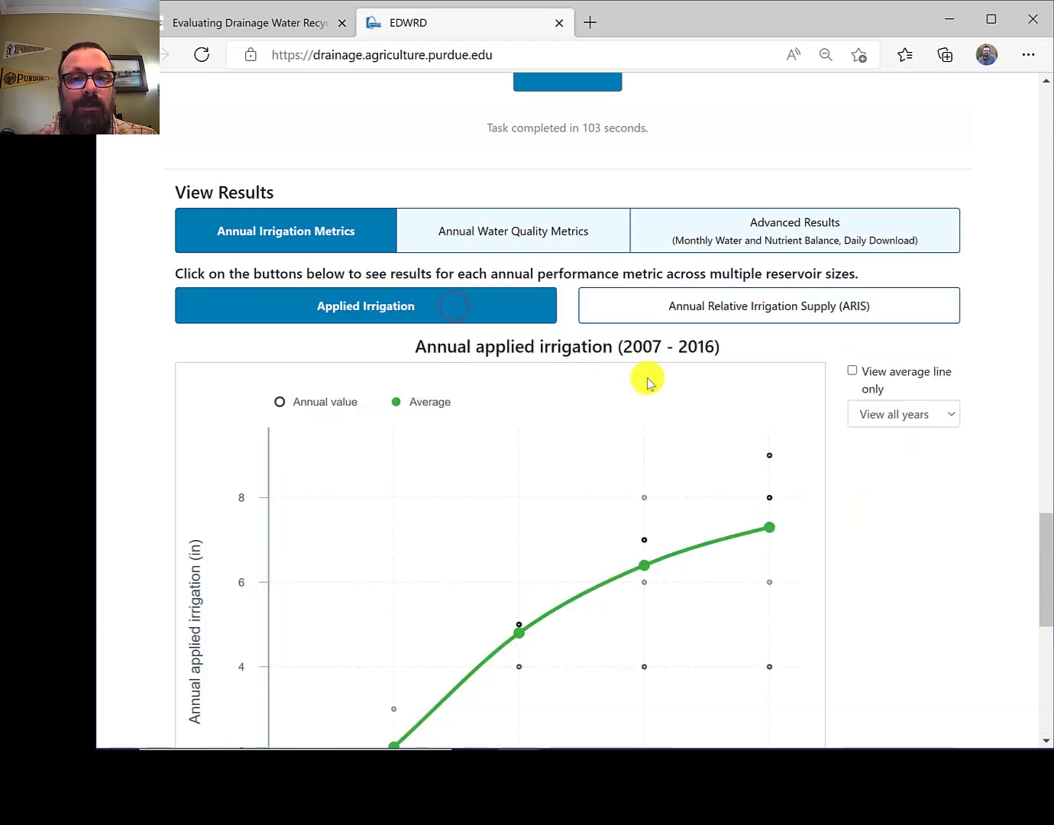
{"action": "left_click_drag", "start_coordinate": [1042, 532], "coordinate": [1043, 572]}
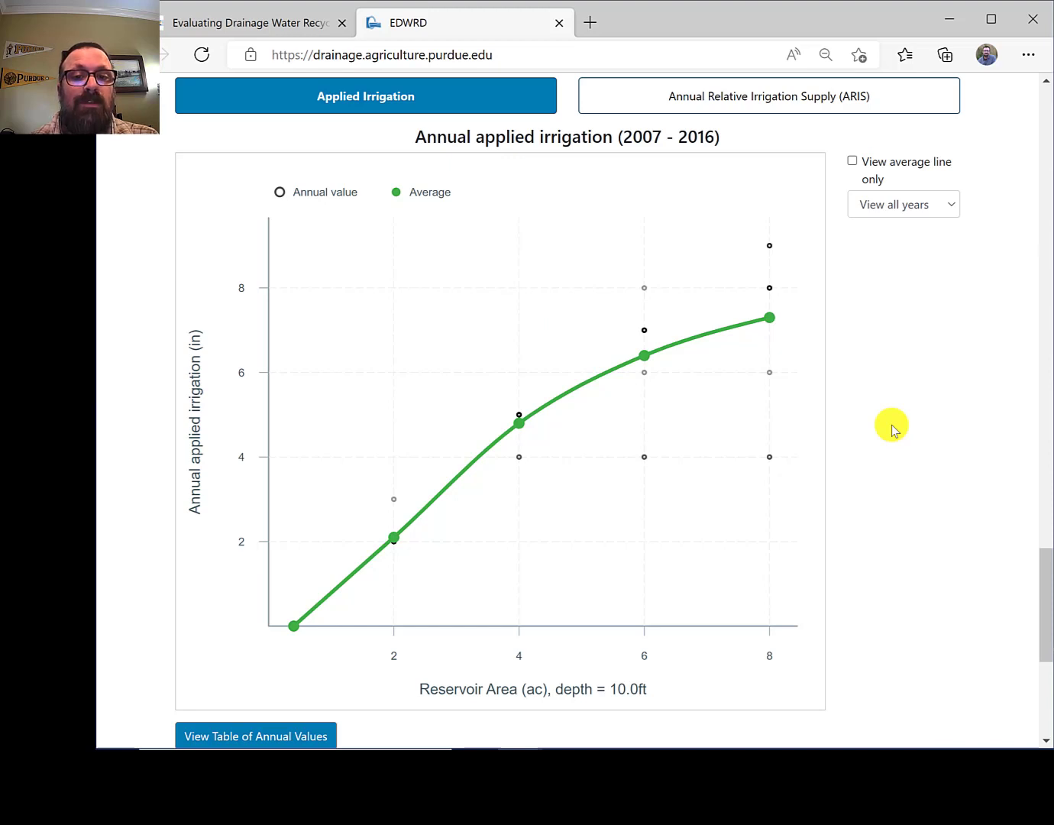
{"action": "mouse_move", "coordinate": [520, 426]}
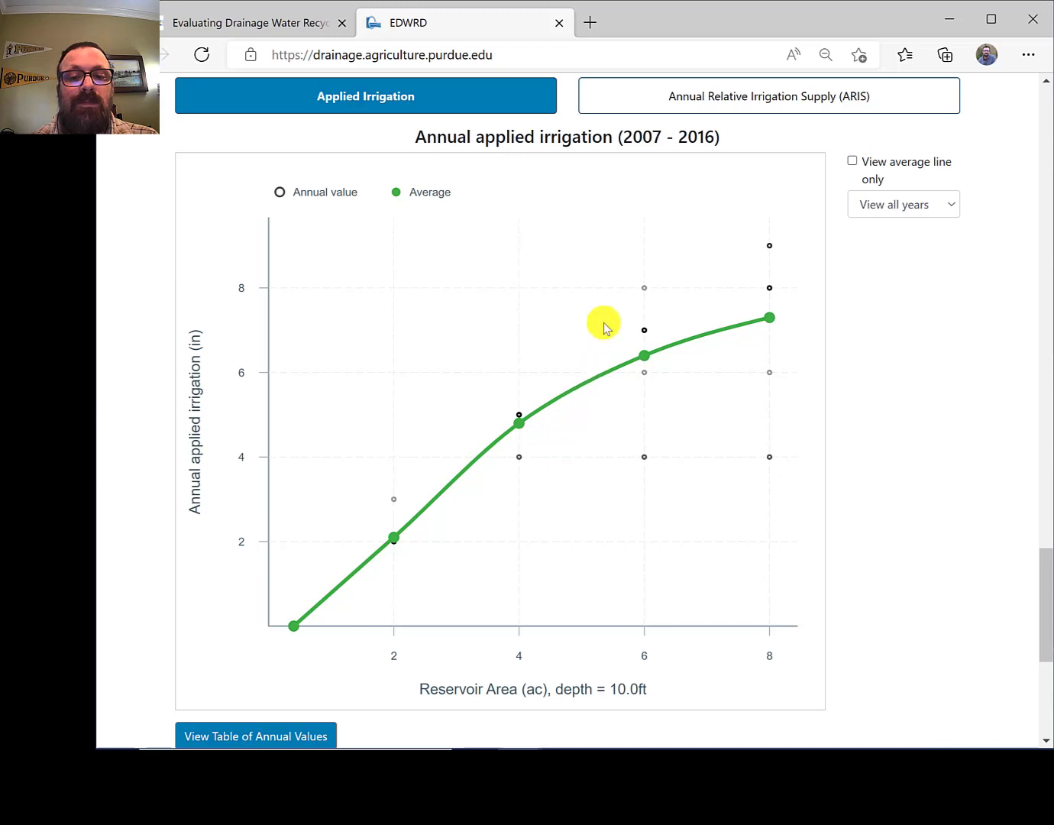
{"action": "left_click", "coordinate": [711, 98]}
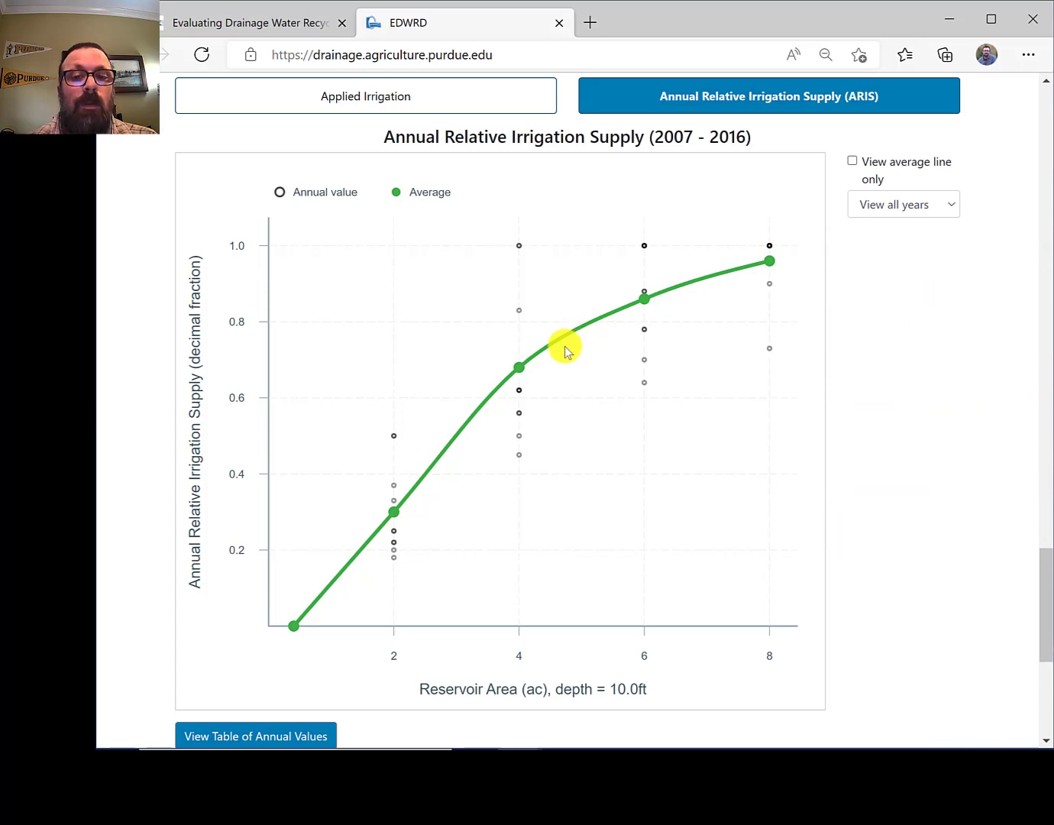
Examine the annual water quality charts for nitrate and soluble reactive phosphorus load reduction, displayed as percent
{"action": "scroll", "coordinate": [566, 350], "scroll_direction": "up", "scroll_amount": 1}
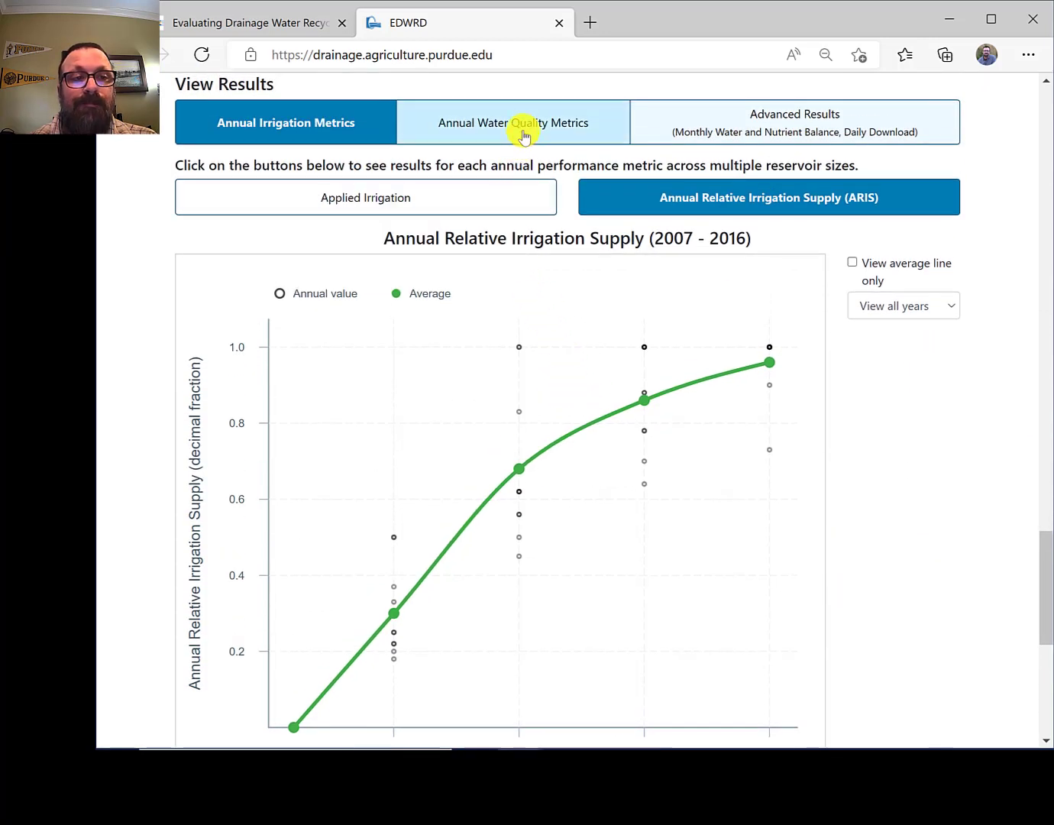
{"action": "left_click", "coordinate": [523, 136]}
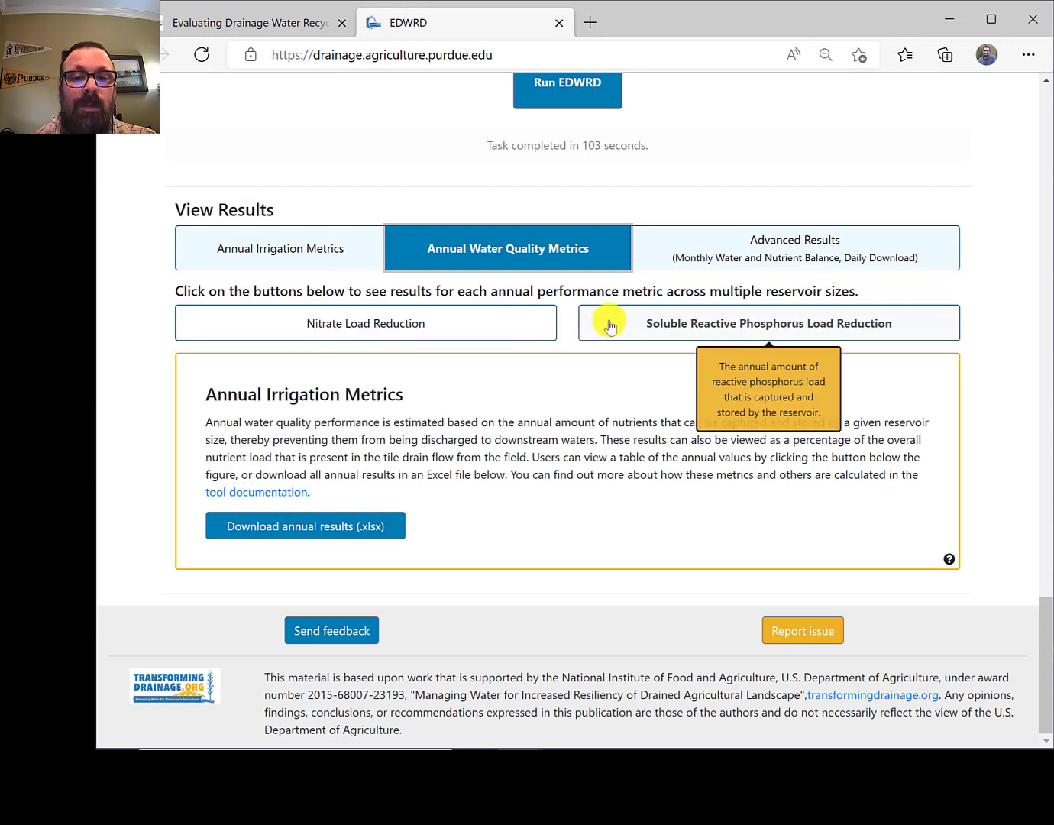
{"action": "left_click", "coordinate": [503, 324]}
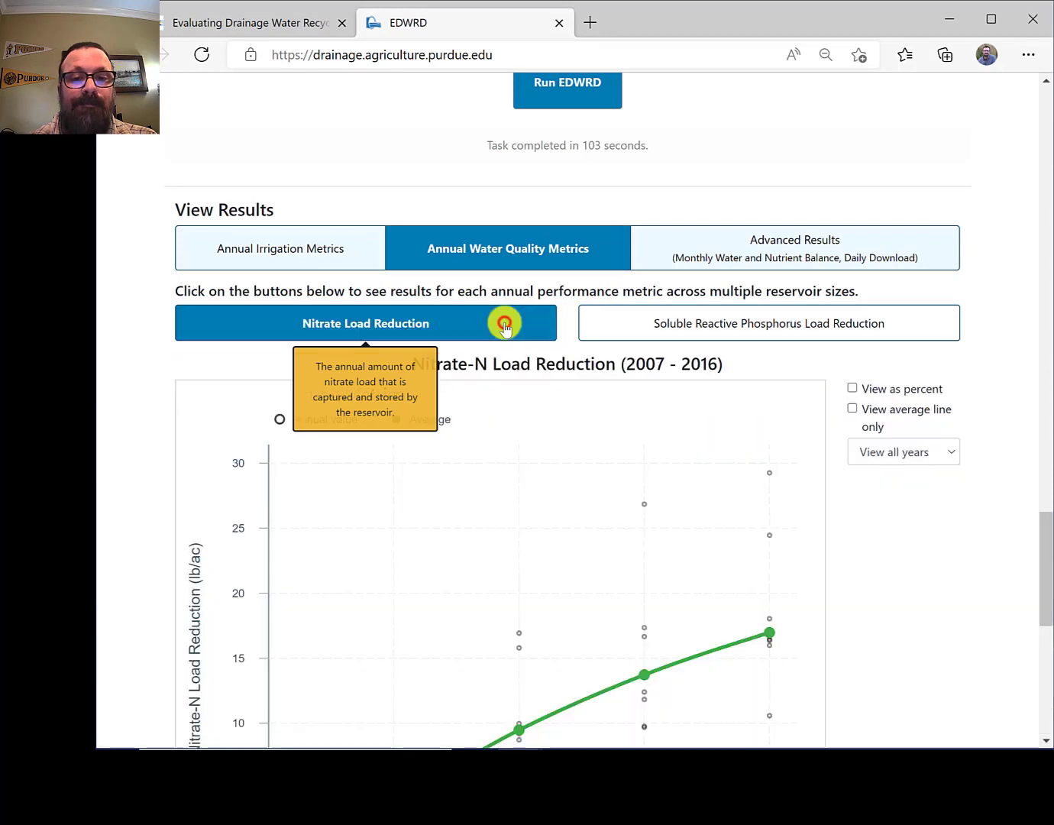
{"action": "scroll", "coordinate": [879, 553], "scroll_direction": "down", "scroll_amount": 4}
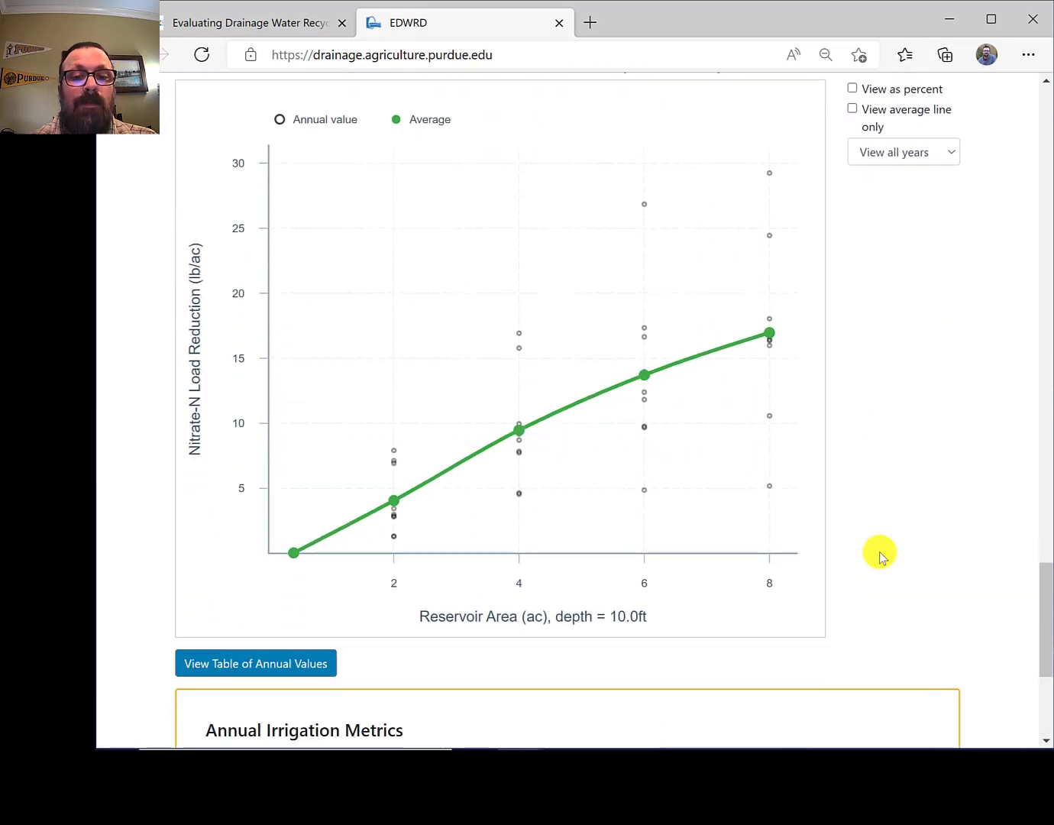
{"action": "scroll", "coordinate": [880, 556], "scroll_direction": "up", "scroll_amount": 1}
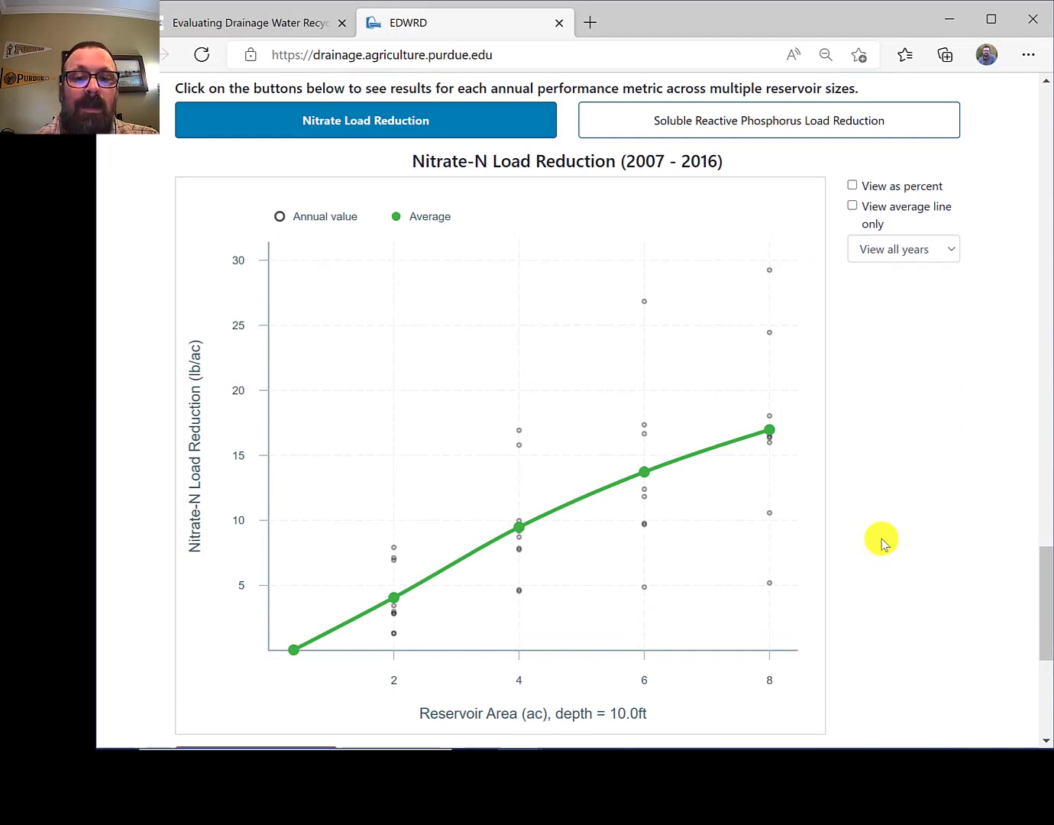
{"action": "left_click", "coordinate": [851, 185]}
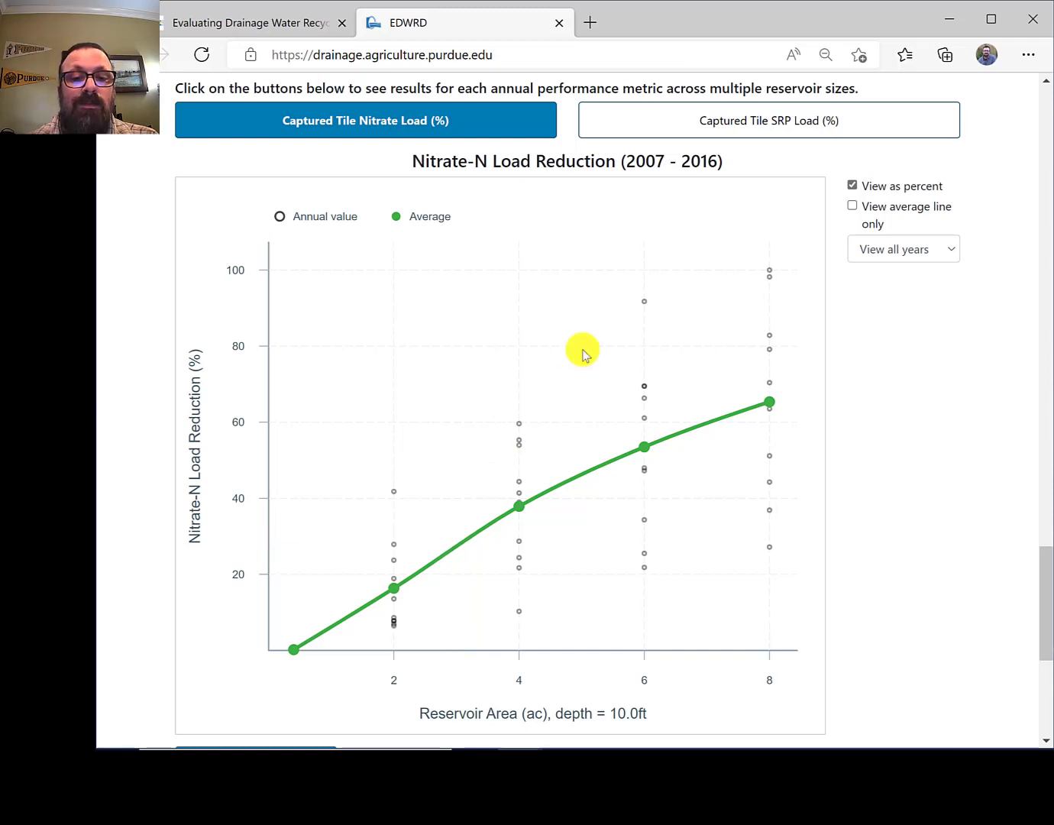
{"action": "left_click", "coordinate": [735, 129]}
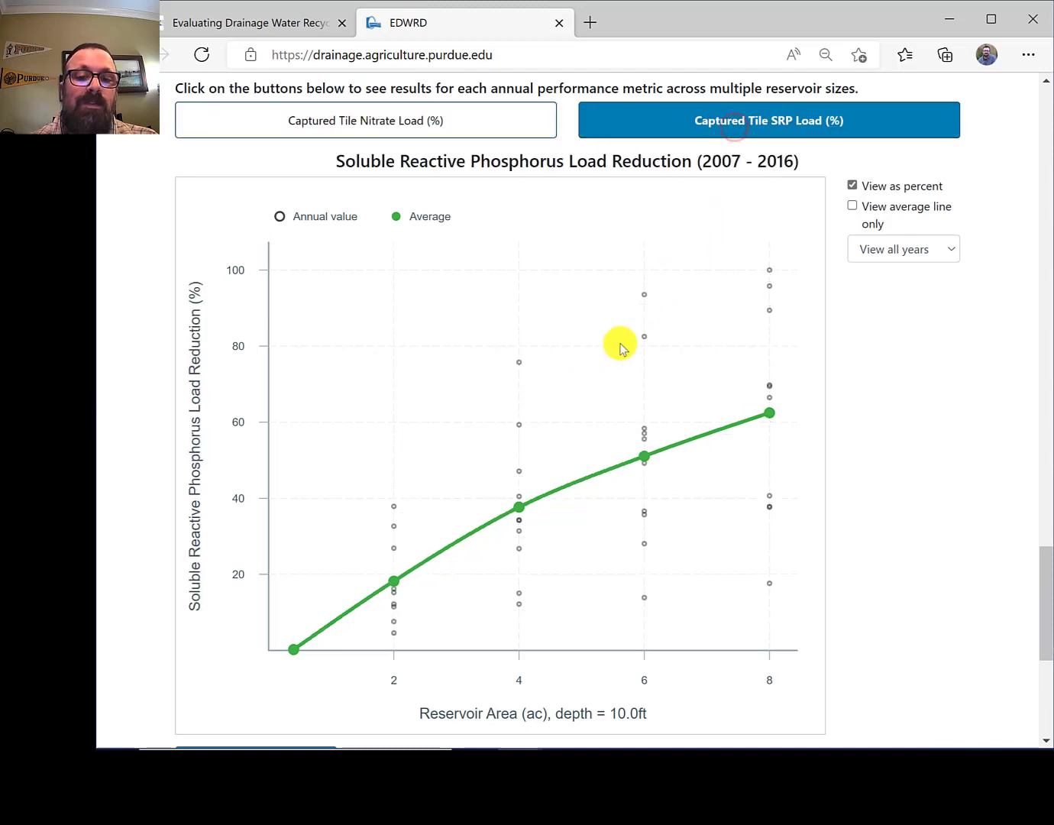